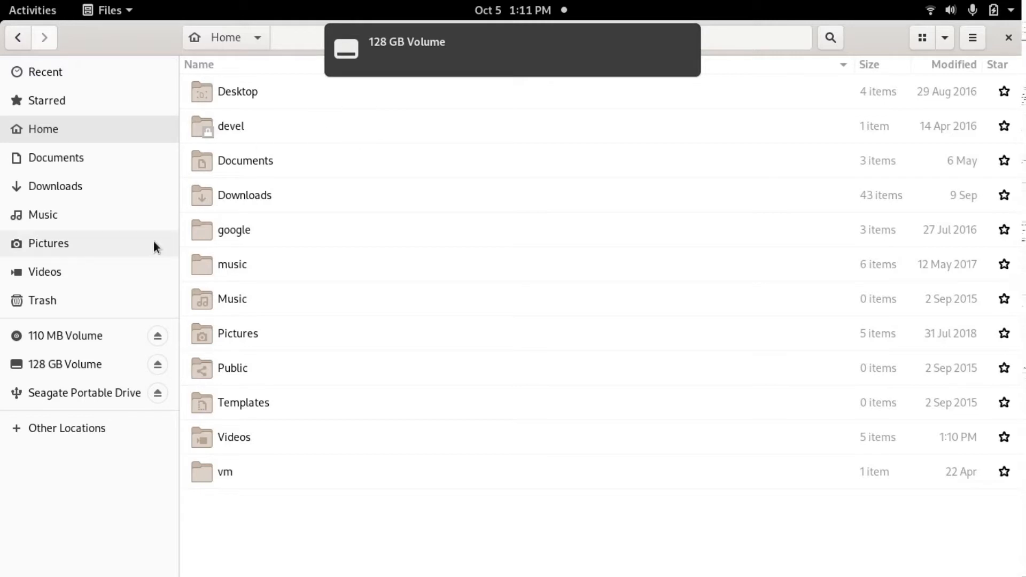
# - Open the DCIM/100MEDIA folder on the 128 GB Volume
pyautogui.click(73, 364)
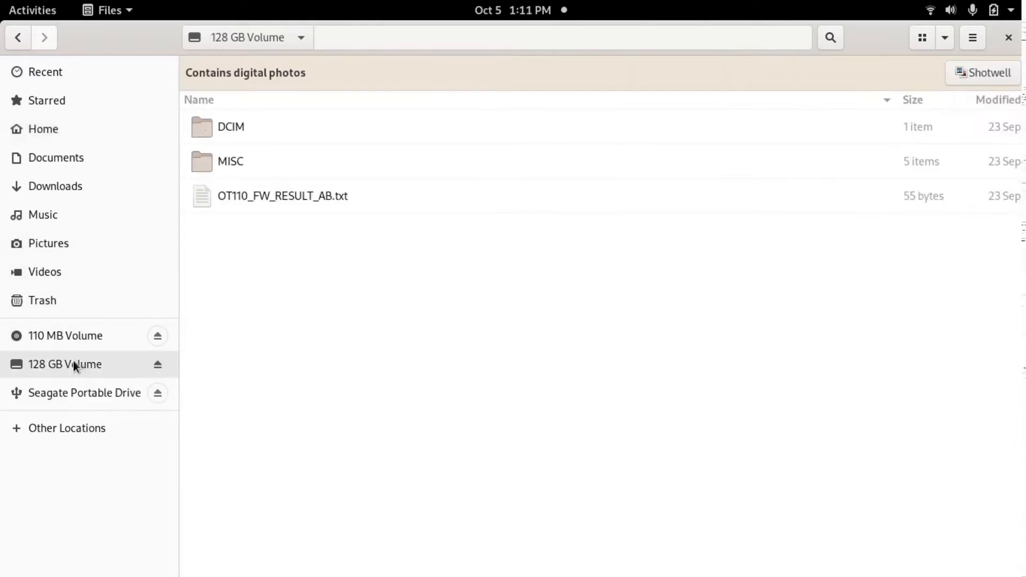
pyautogui.doubleClick(239, 133)
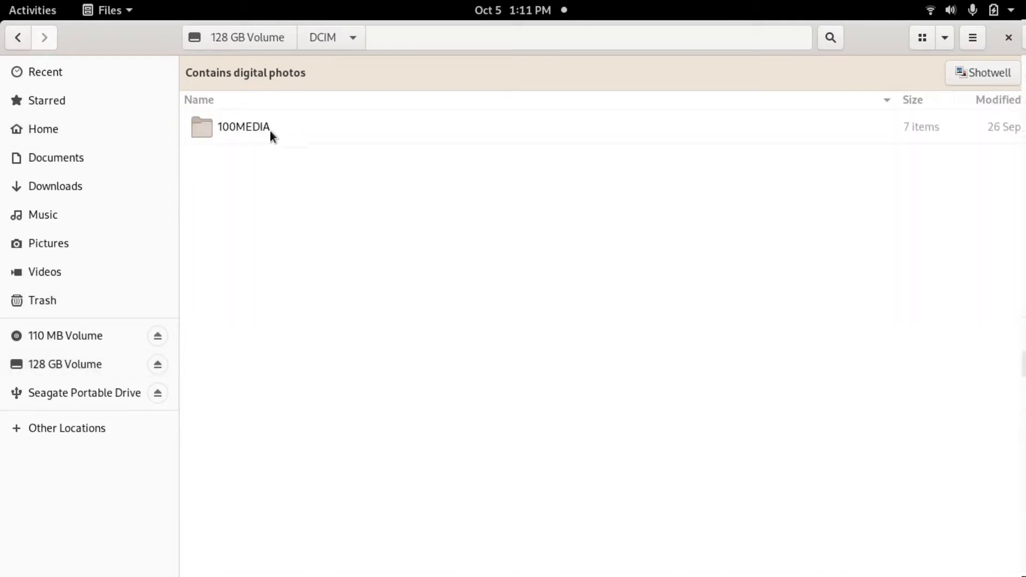
pyautogui.doubleClick(259, 129)
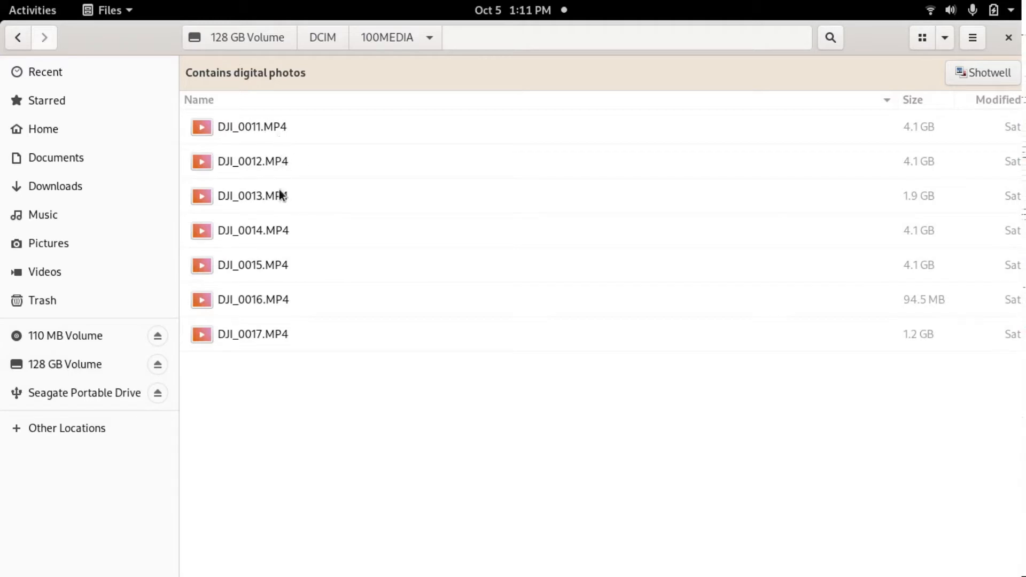
# - Preview DJI_0011.MP4, skipping ahead to about 5:44, close the player, and check DJI_0013.MP4 and DJI_0011.MP4 in the folder
pyautogui.doubleClick(278, 128)
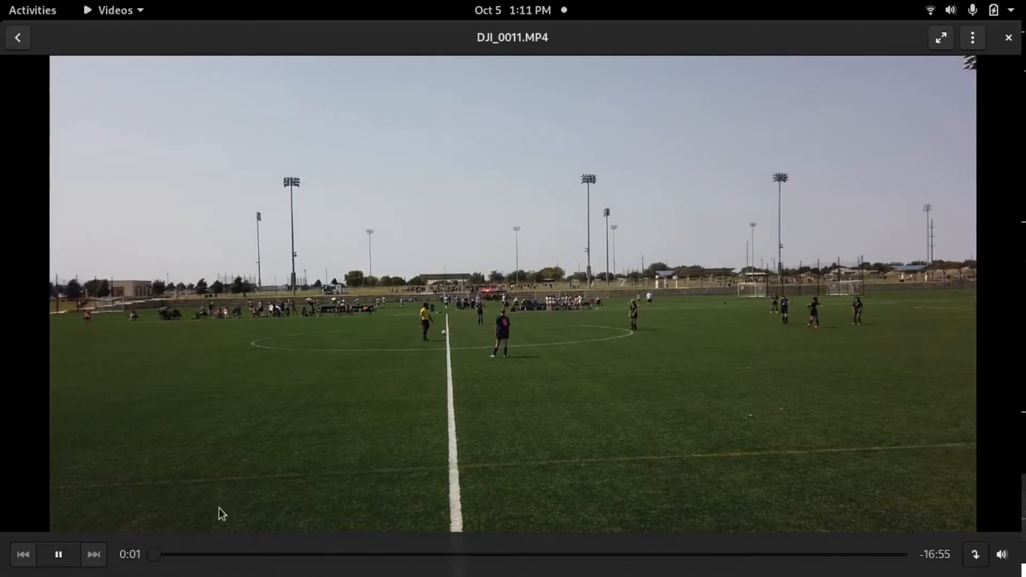
pyautogui.click(277, 556)
pyautogui.click(410, 556)
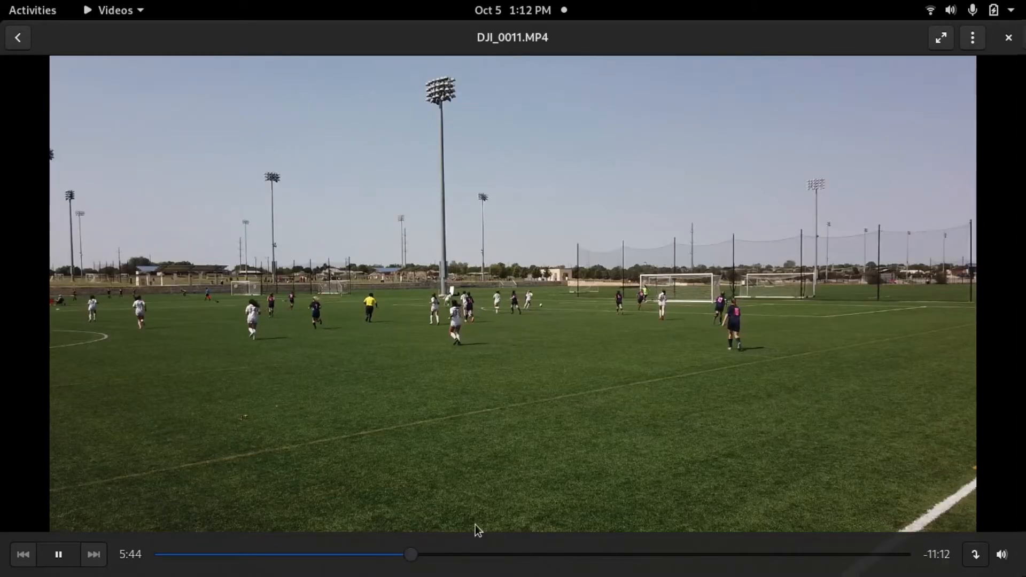
pyautogui.click(1008, 38)
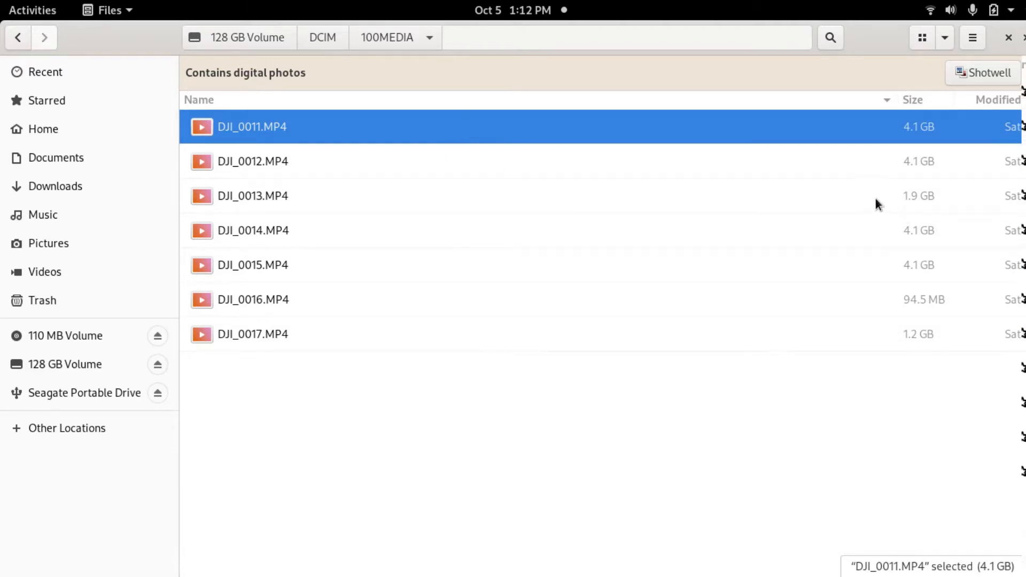
pyautogui.click(320, 195)
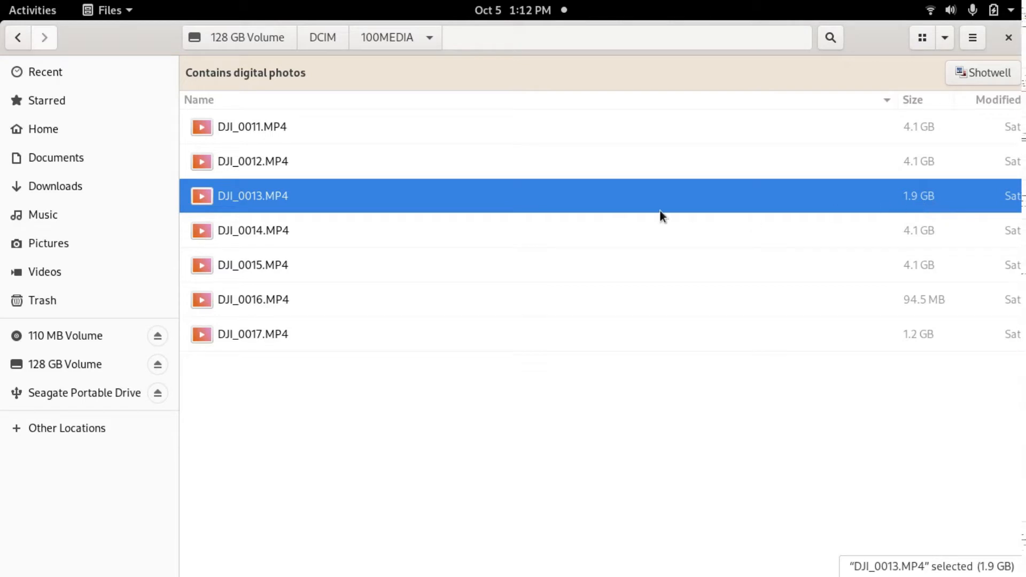
pyautogui.click(424, 126)
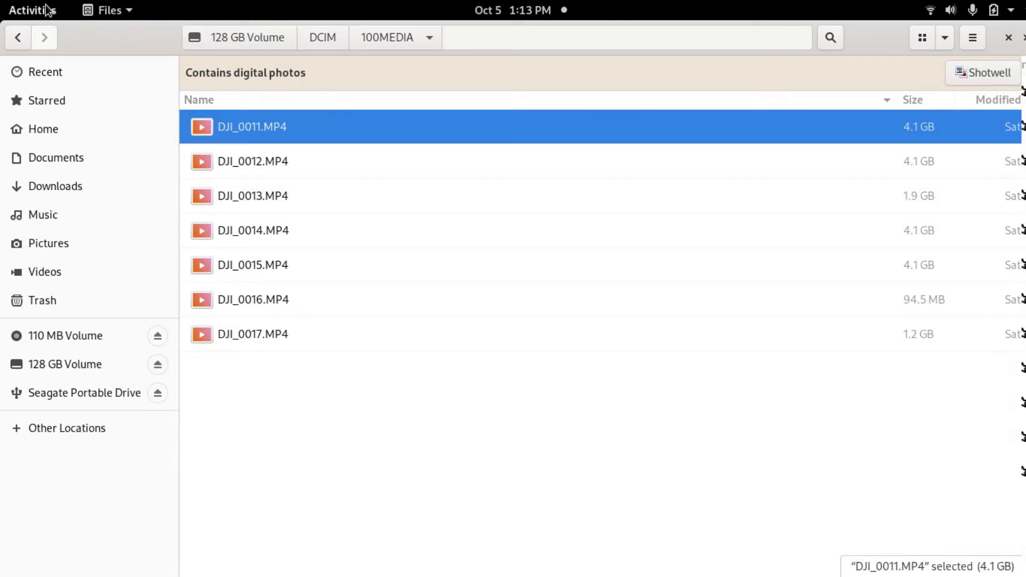
# - Switch to Google Chrome and highlight the address of the OpenShot download page
pyautogui.click(21, 10)
pyautogui.click(345, 244)
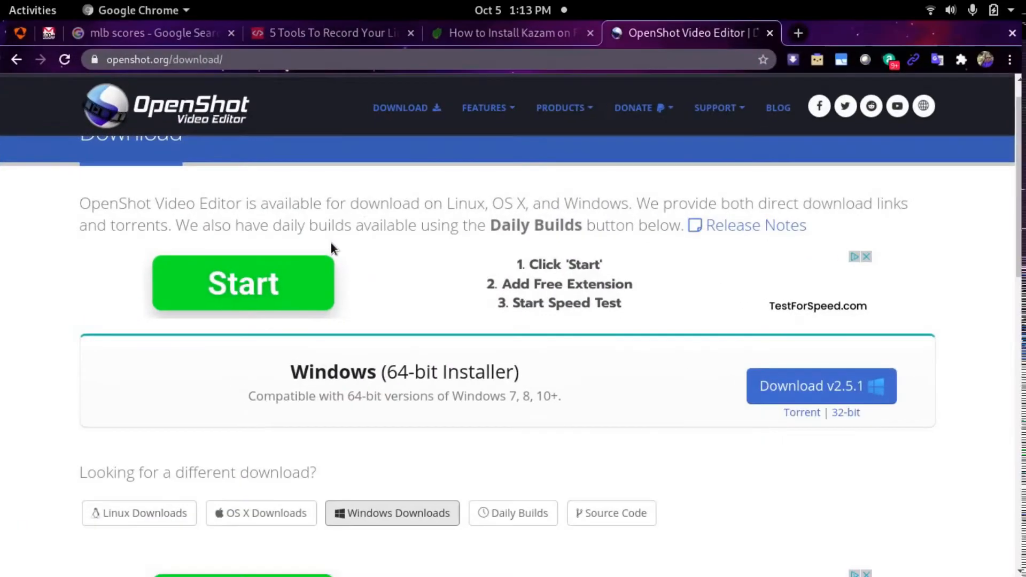
pyautogui.click(136, 62)
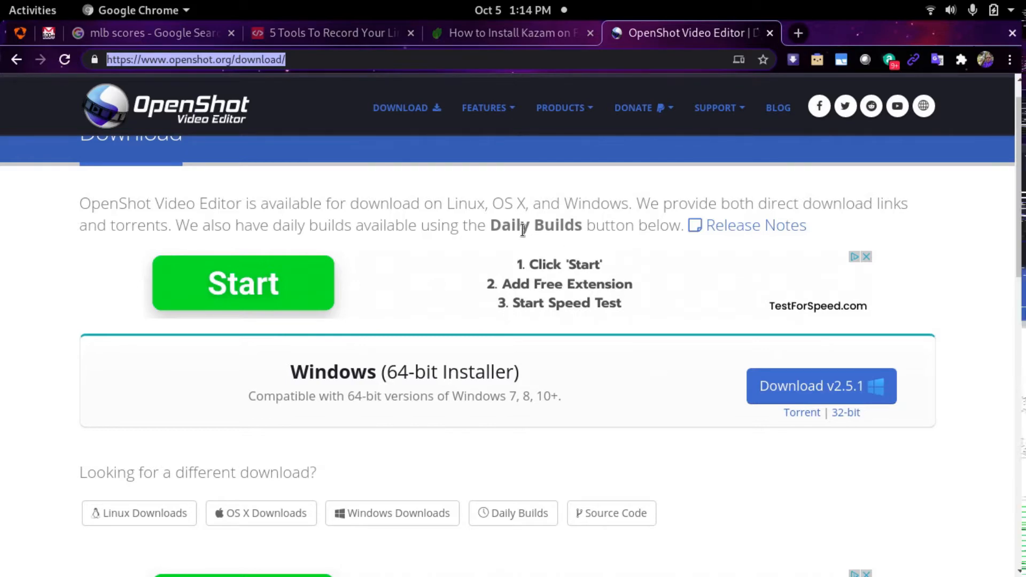
# - Switch to OpenShot Video Editor and import DJI_0011.MP4 through DJI_0017.MP4 from the Lonestar 06G Elite NTH folder
pyautogui.click(56, 11)
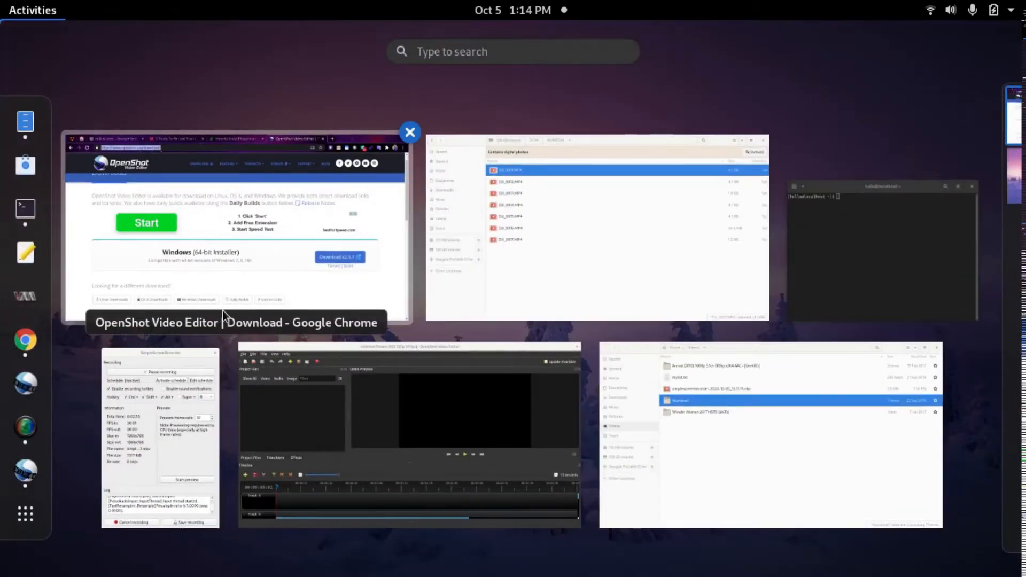
pyautogui.click(387, 398)
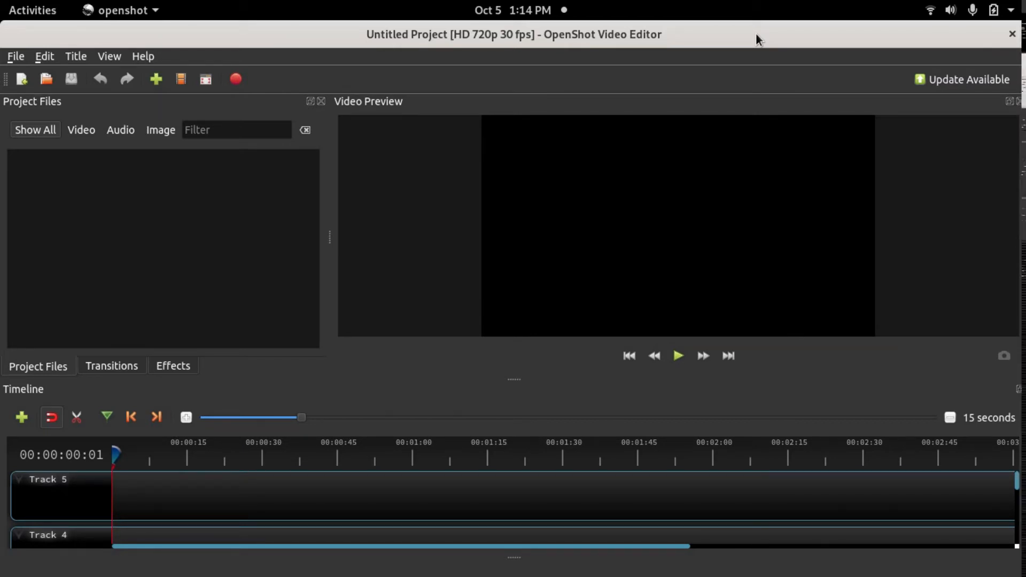
pyautogui.click(25, 58)
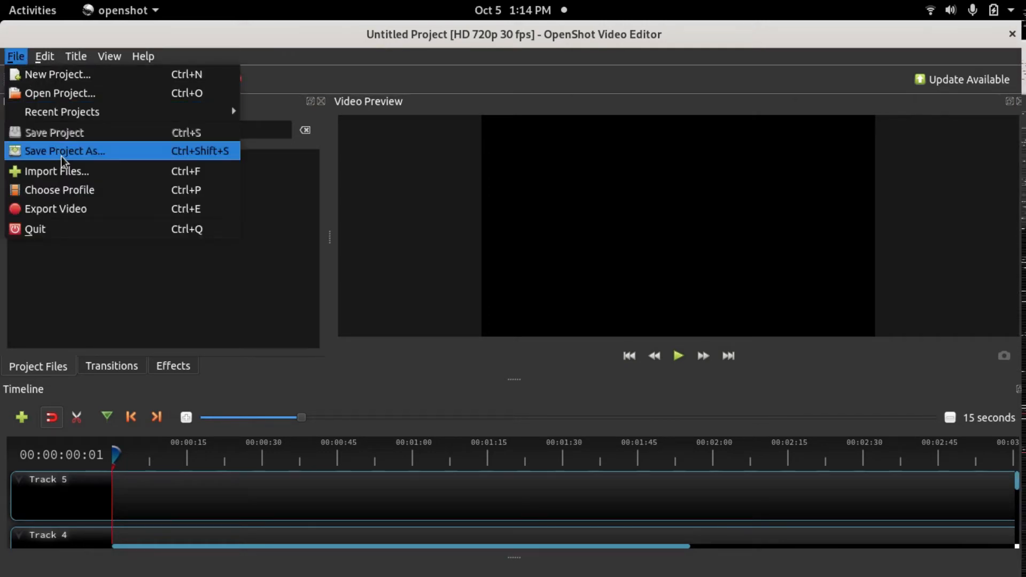
pyautogui.click(68, 175)
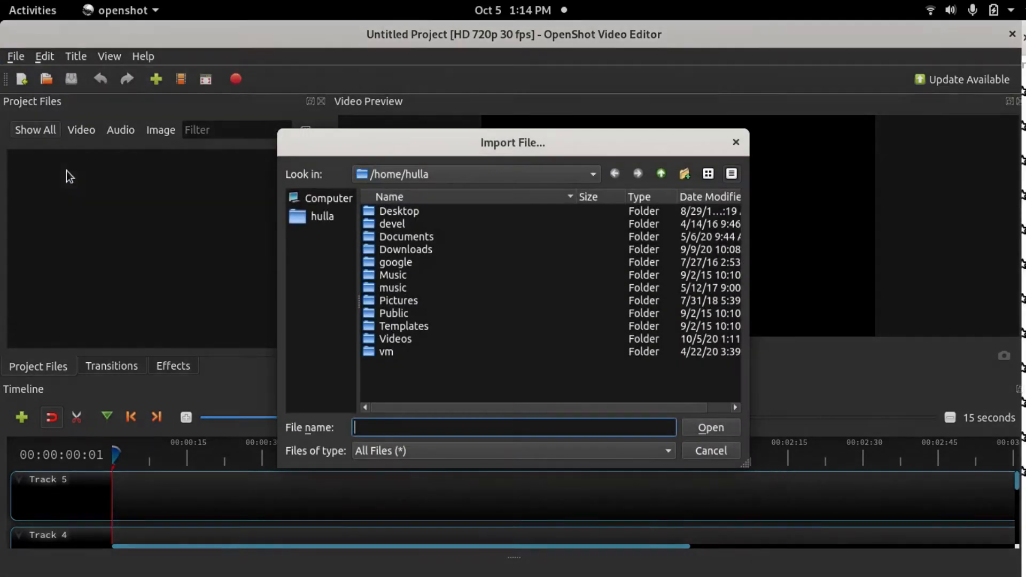
pyautogui.click(584, 173)
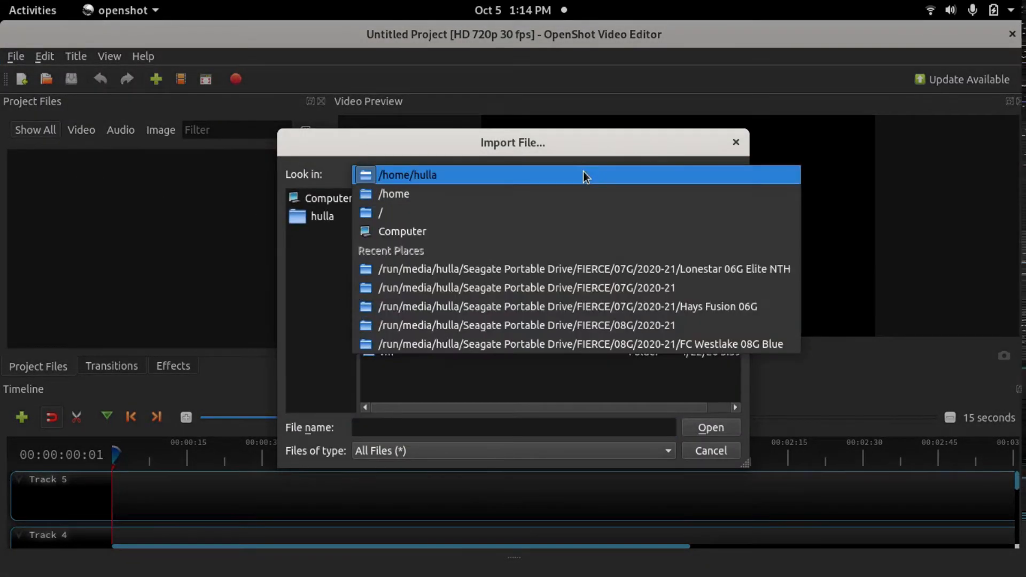
pyautogui.click(692, 269)
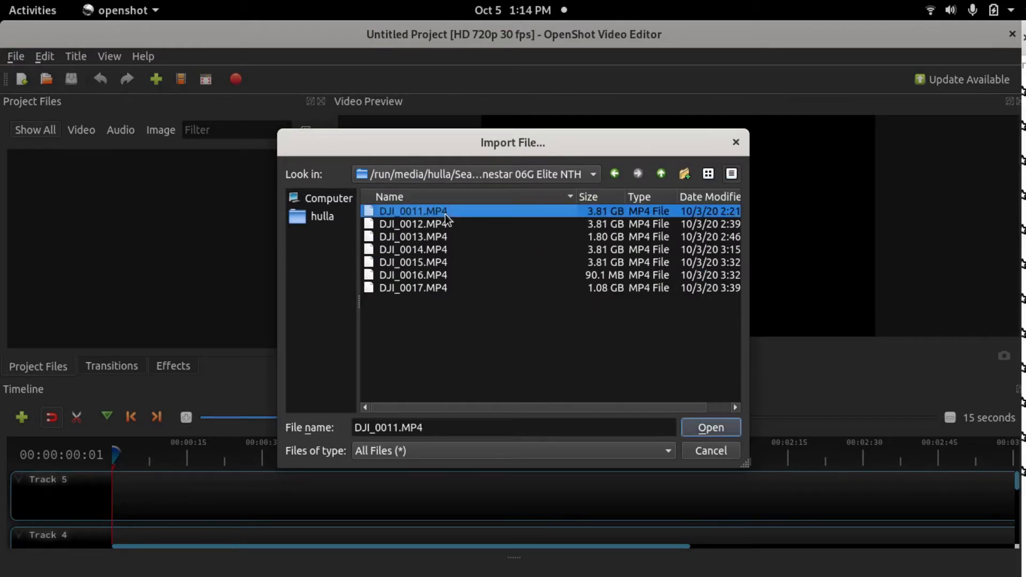
pyautogui.keyDown('shift'); pyautogui.click(426, 287); pyautogui.keyUp('shift')
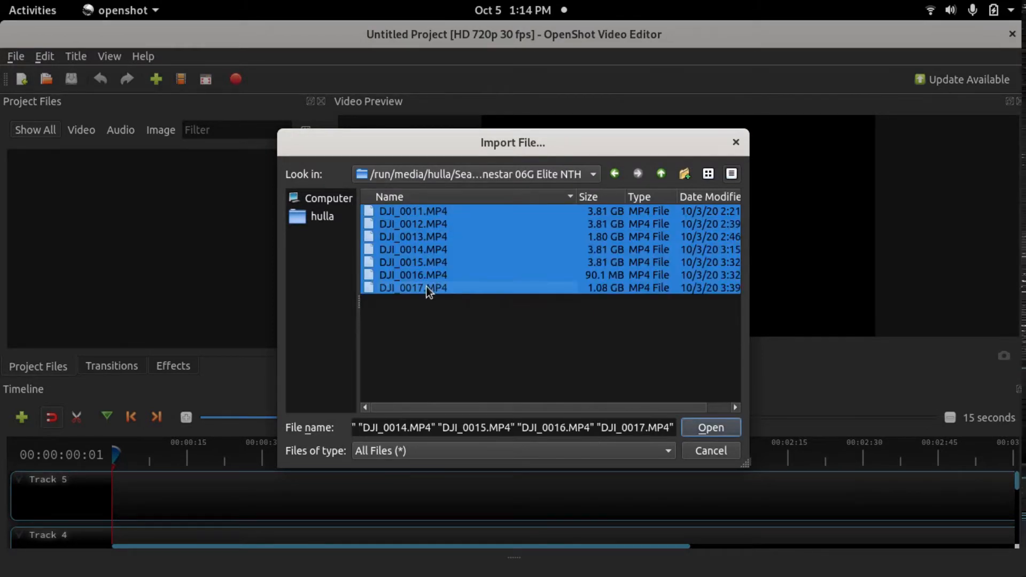
pyautogui.click(713, 430)
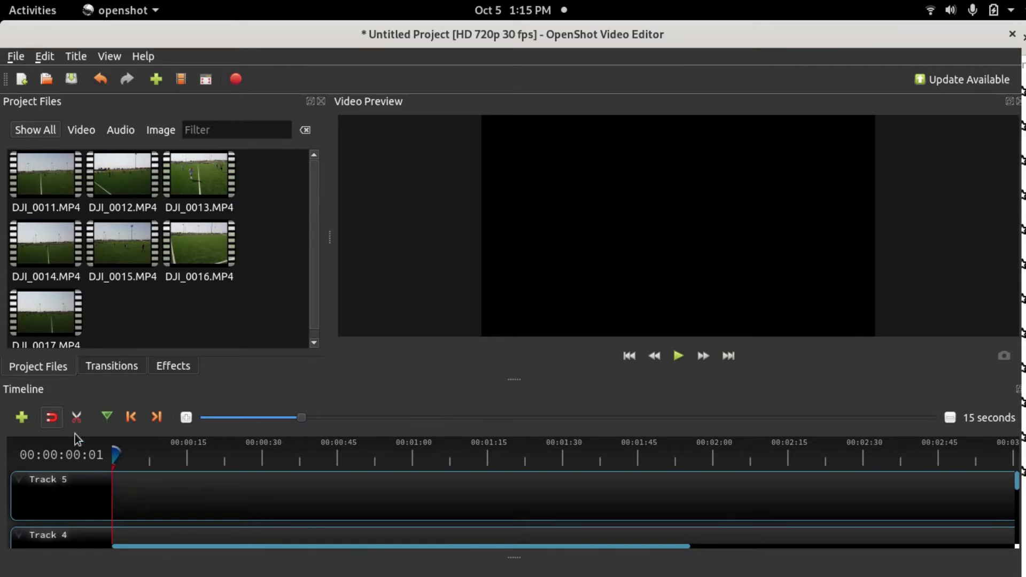
# - Place DJI_0011.MP4, DJI_0012.MP4 and DJI_0013.MP4 end to end on Track 5, starting at the beginning of the timeline
pyautogui.moveTo(49, 182); pyautogui.dragTo(107, 499)
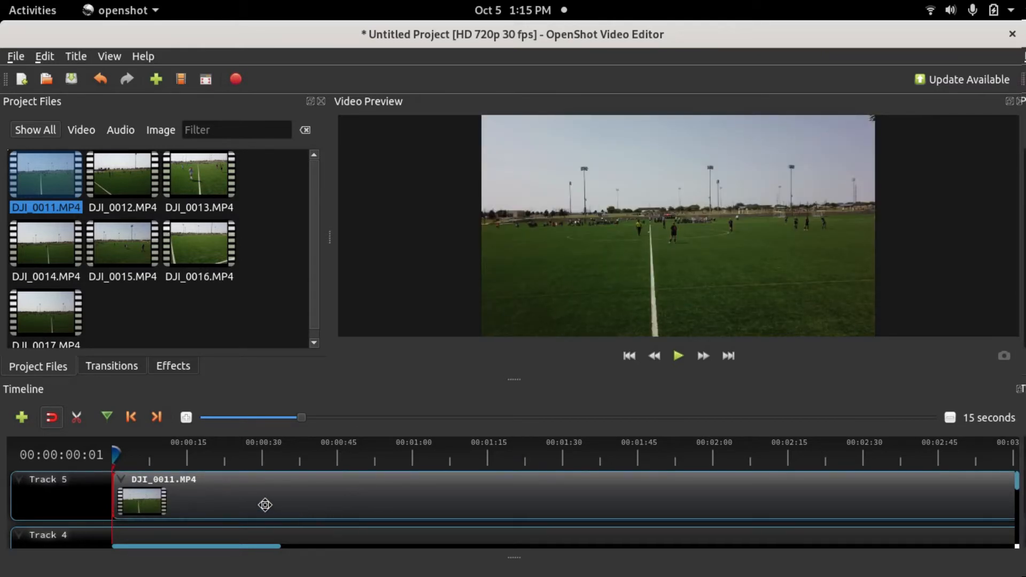
pyautogui.moveTo(256, 546); pyautogui.dragTo(1019, 511)
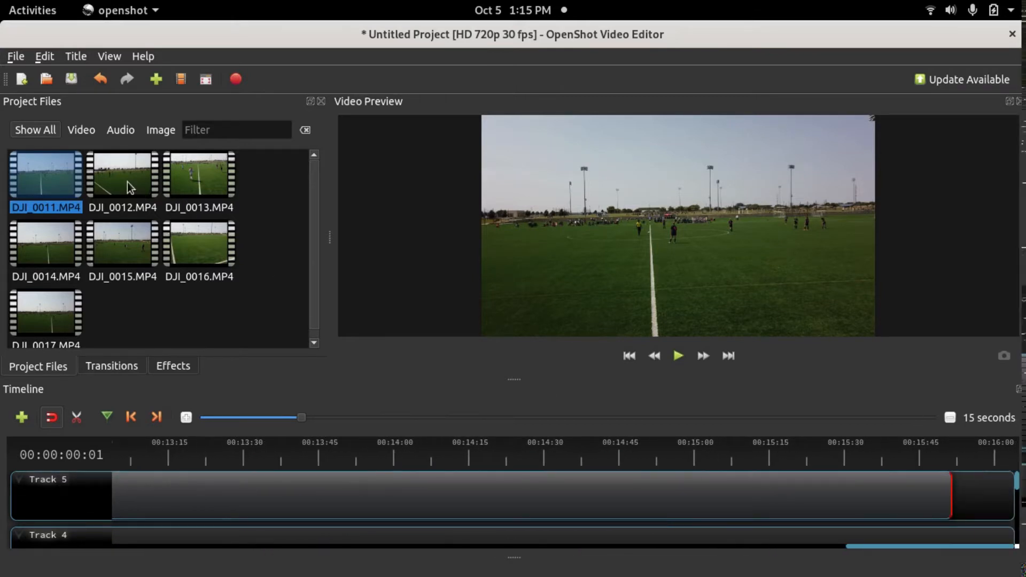
pyautogui.moveTo(128, 186); pyautogui.dragTo(959, 479)
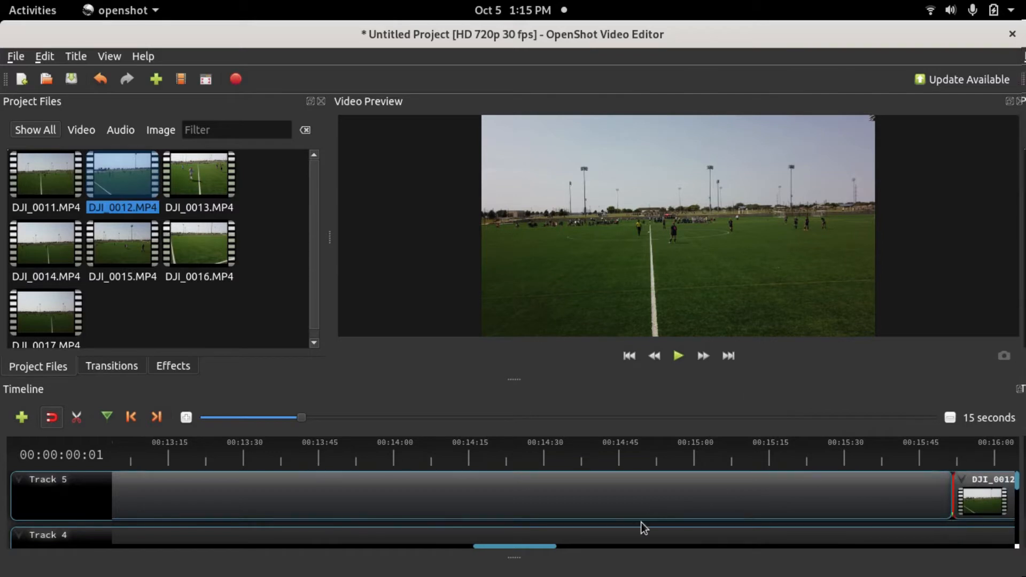
pyautogui.moveTo(549, 546); pyautogui.dragTo(1017, 542)
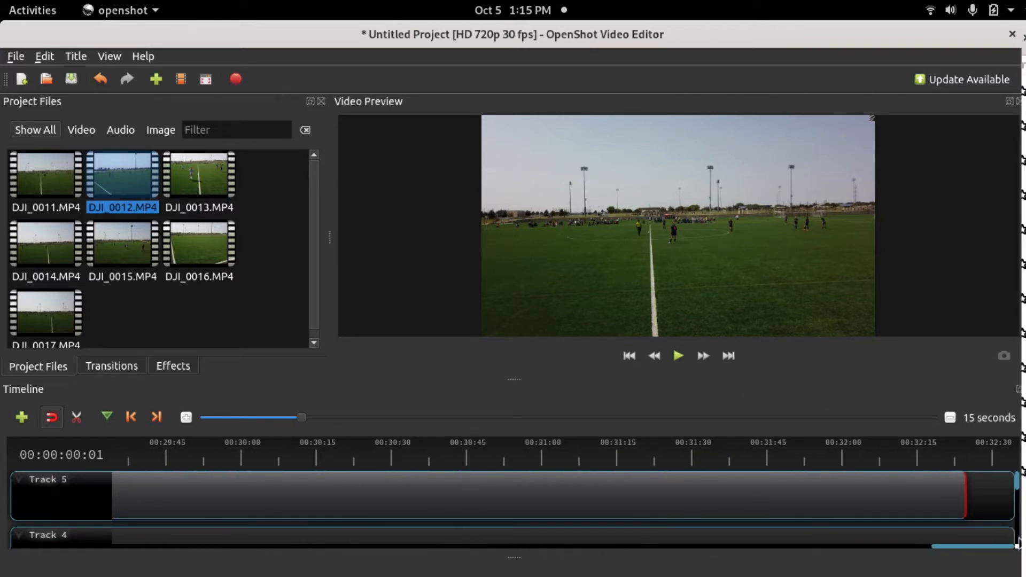
pyautogui.moveTo(210, 180); pyautogui.dragTo(970, 481)
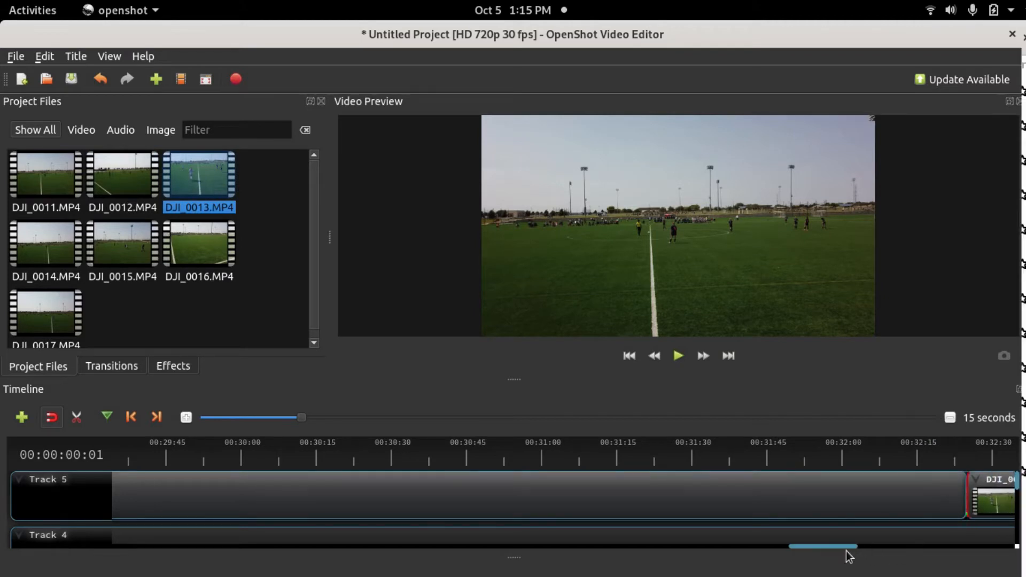
# - Append DJI_0014.MP4, DJI_0015.MP4, DJI_0016.MP4 and DJI_0017.MP4 in order after the last clip on Track 5
pyautogui.moveTo(848, 548); pyautogui.dragTo(1017, 547)
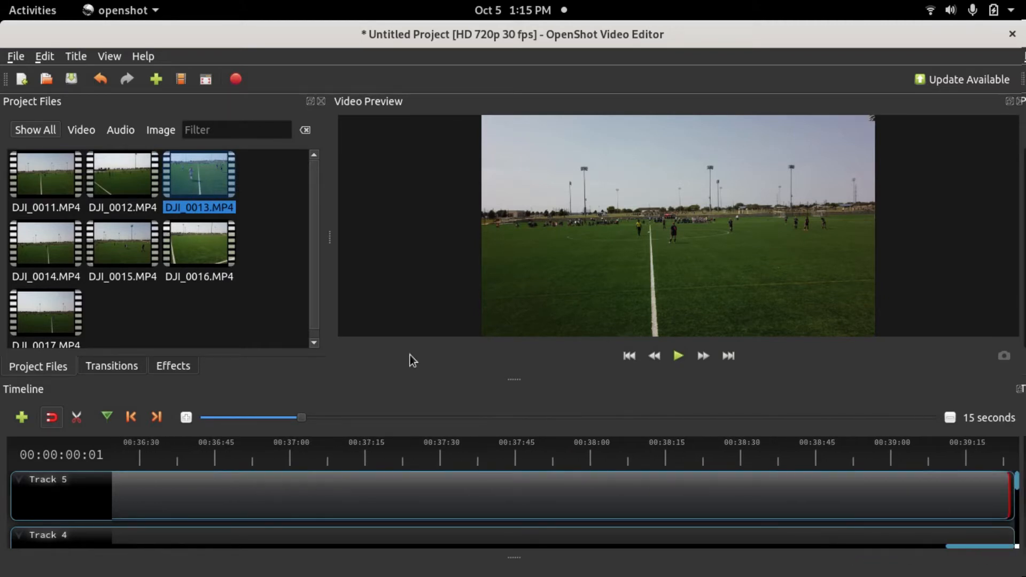
pyautogui.moveTo(60, 247); pyautogui.dragTo(1005, 477)
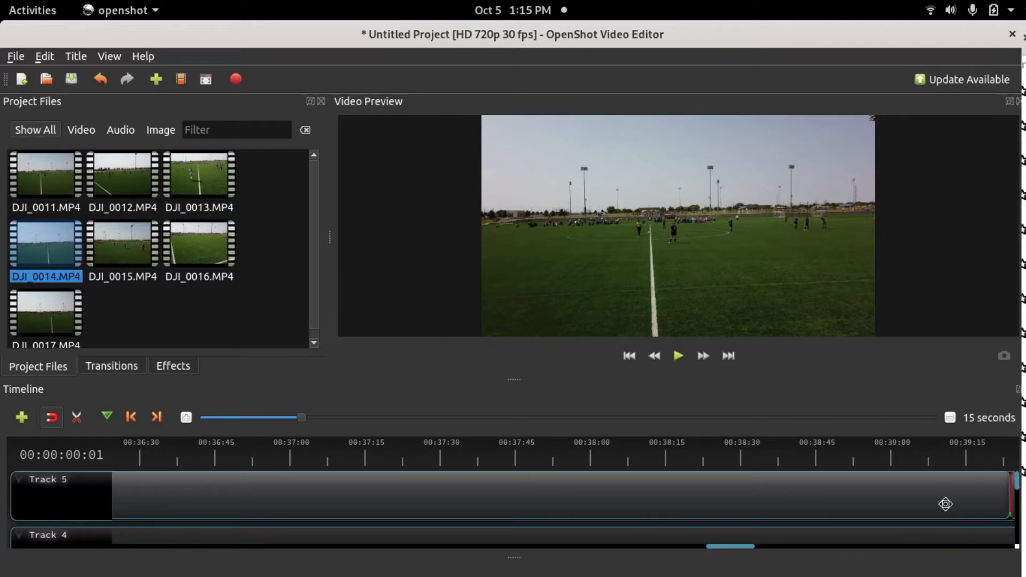
pyautogui.moveTo(744, 549); pyautogui.dragTo(1005, 549)
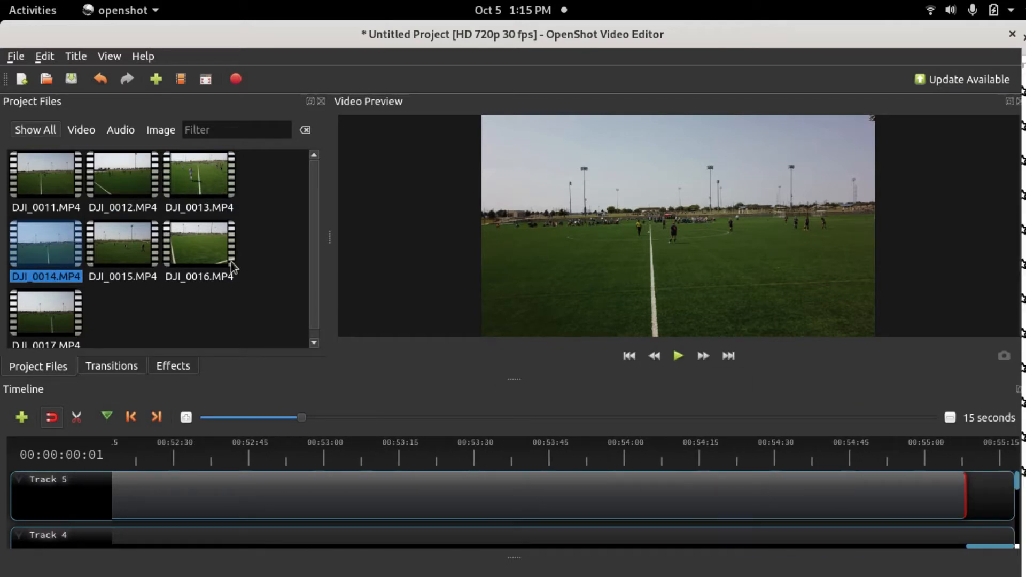
pyautogui.moveTo(123, 243); pyautogui.dragTo(978, 481)
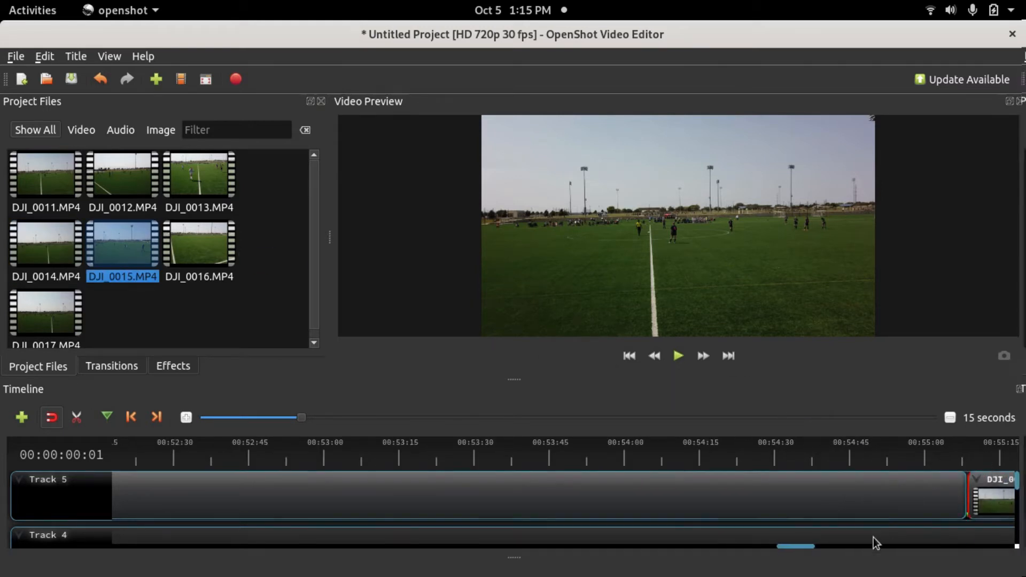
pyautogui.moveTo(807, 546); pyautogui.dragTo(999, 546)
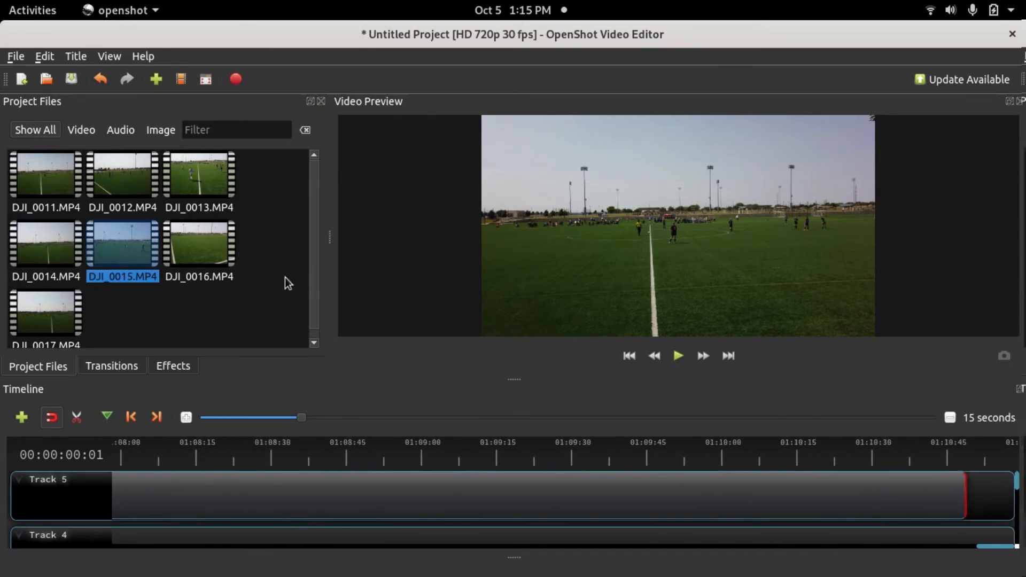
pyautogui.moveTo(213, 262); pyautogui.dragTo(978, 497)
pyautogui.moveTo(46, 298); pyautogui.dragTo(970, 479)
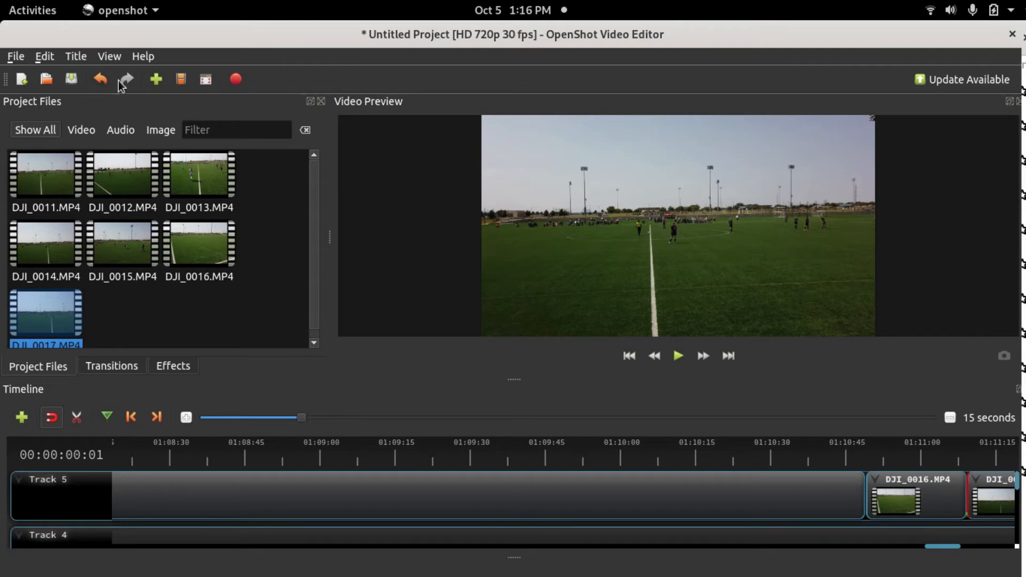
# - Open the video export settings and name the output file fierce-07g-lonestar-06g-elite-nth
pyautogui.click(15, 60)
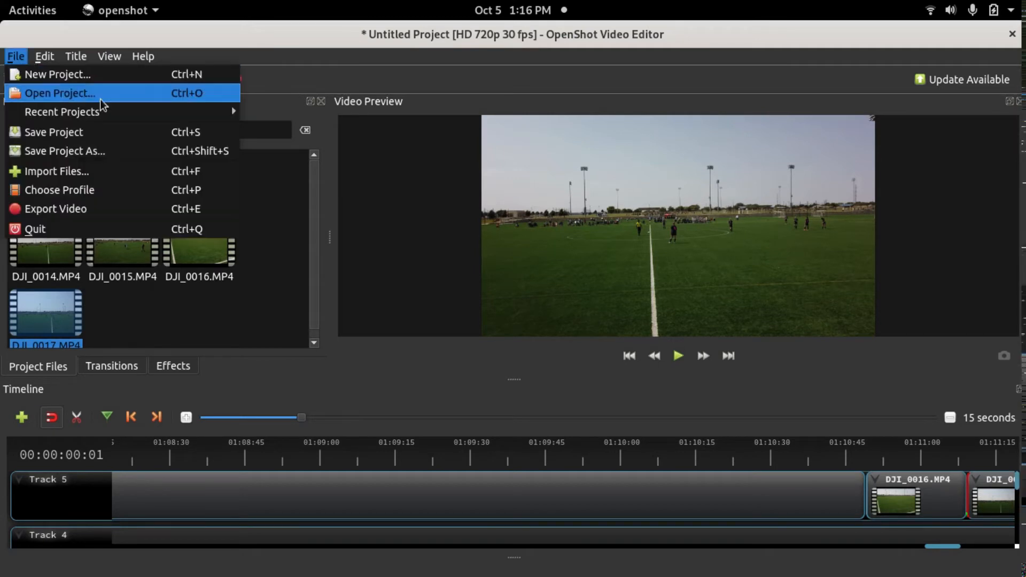
pyautogui.click(81, 209)
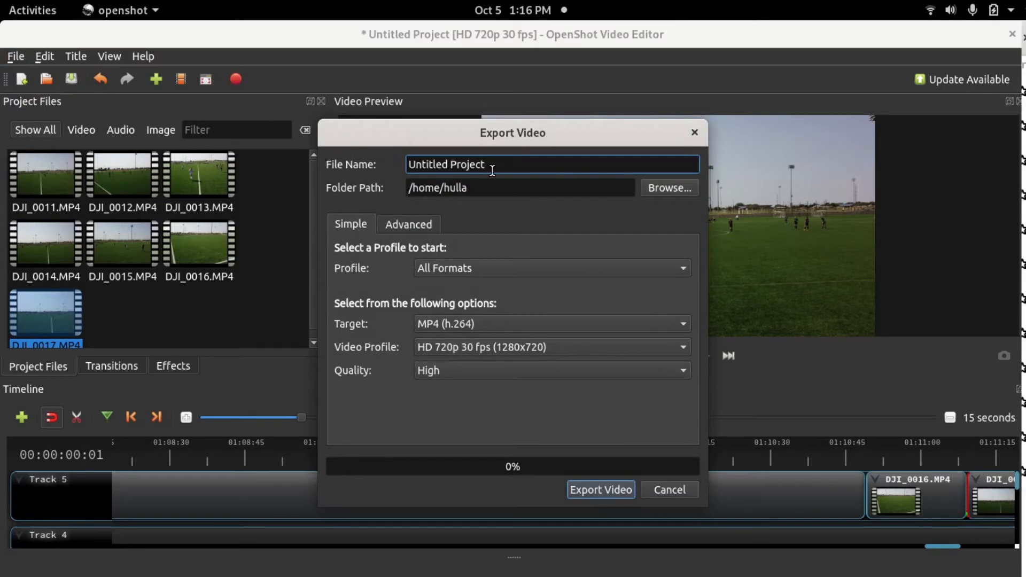
pyautogui.tripleClick(492, 170)
pyautogui.write('fierce')
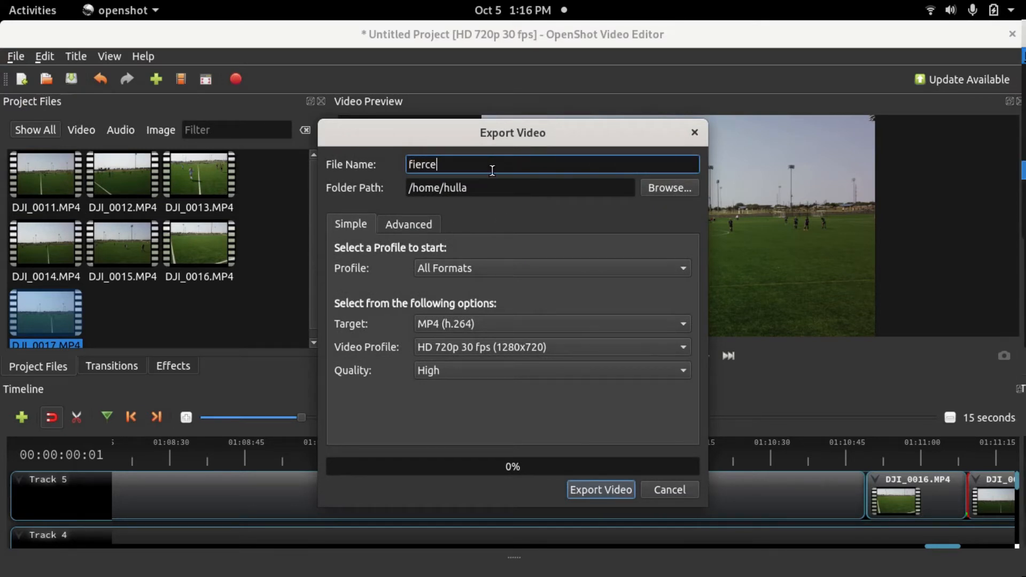
pyautogui.write('-07g-')
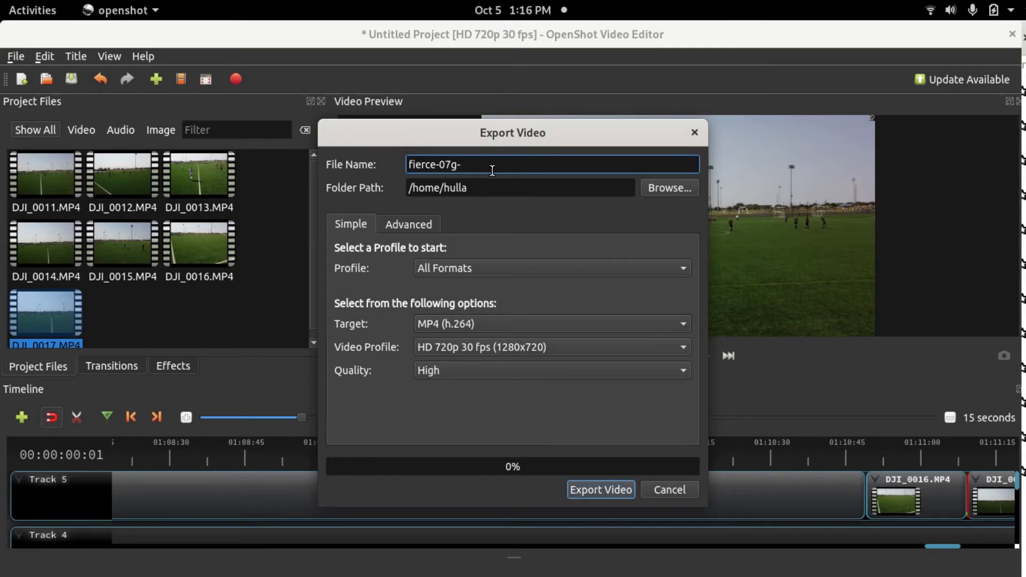
pyautogui.write('lonestar')
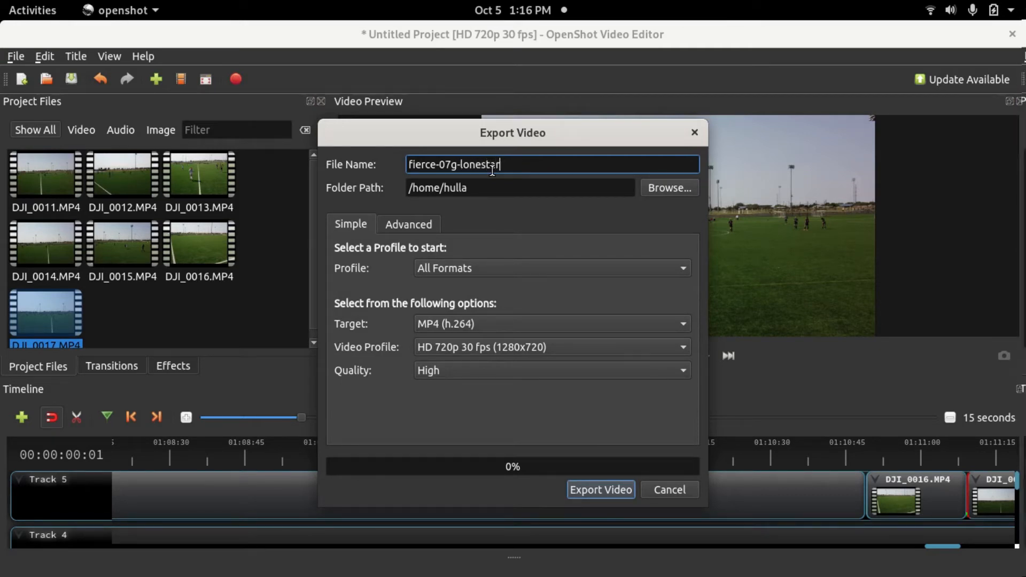
pyautogui.write('-06g-')
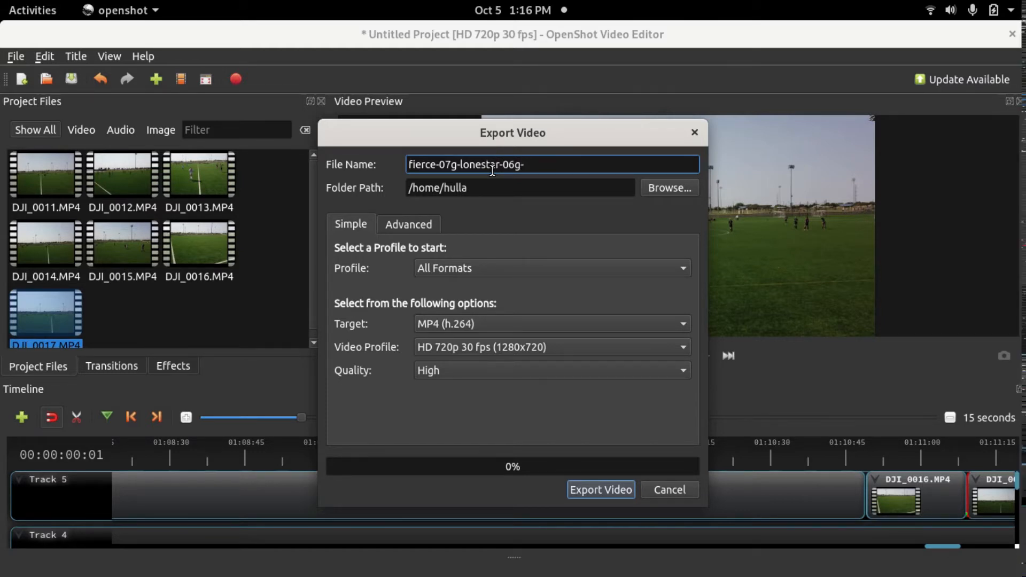
pyautogui.write('elite-nth')
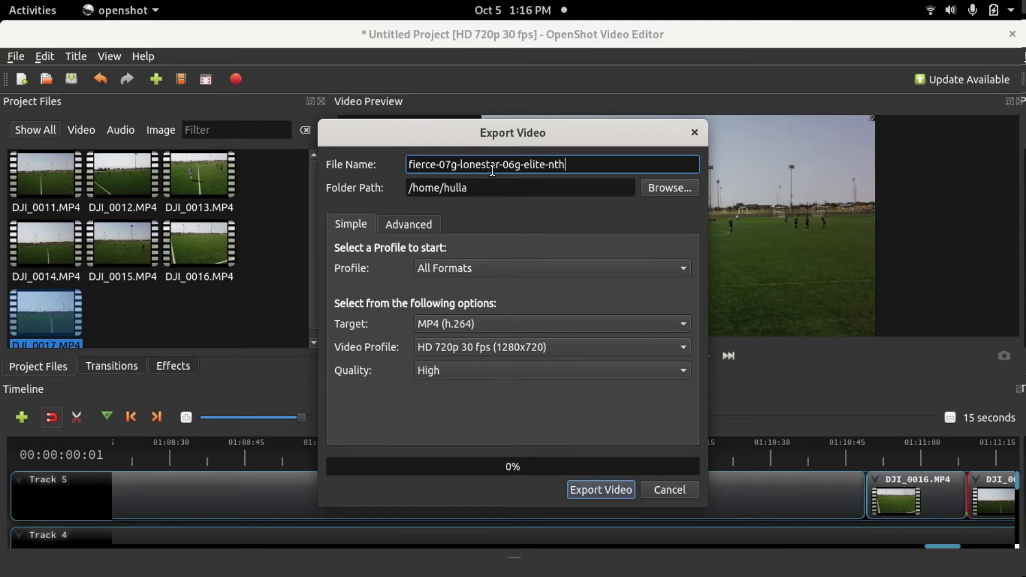
# - Choose the home folder as the export destination and set the quality to Med
pyautogui.click(672, 193)
pyautogui.click(546, 194)
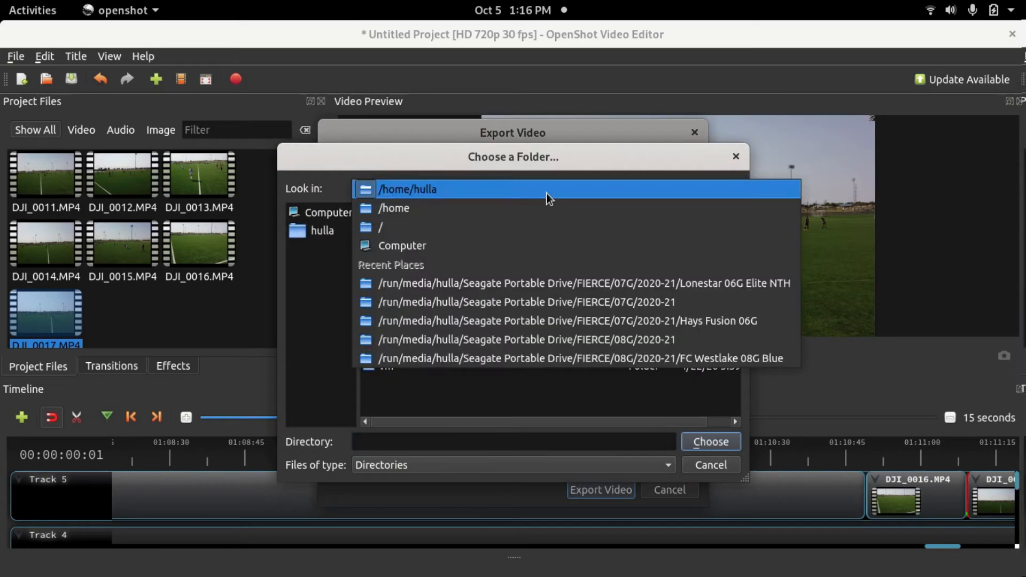
pyautogui.click(546, 194)
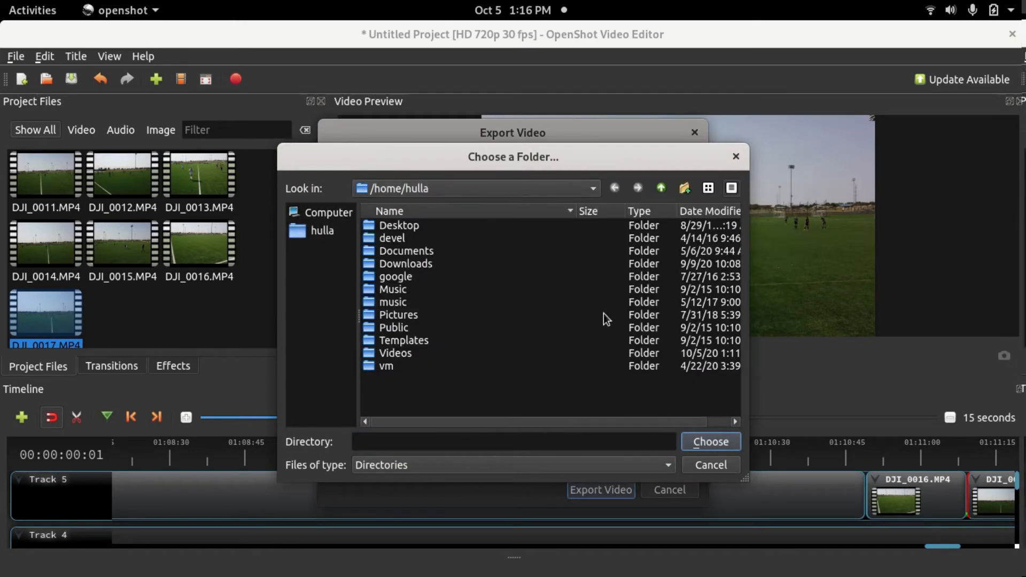
pyautogui.click(710, 443)
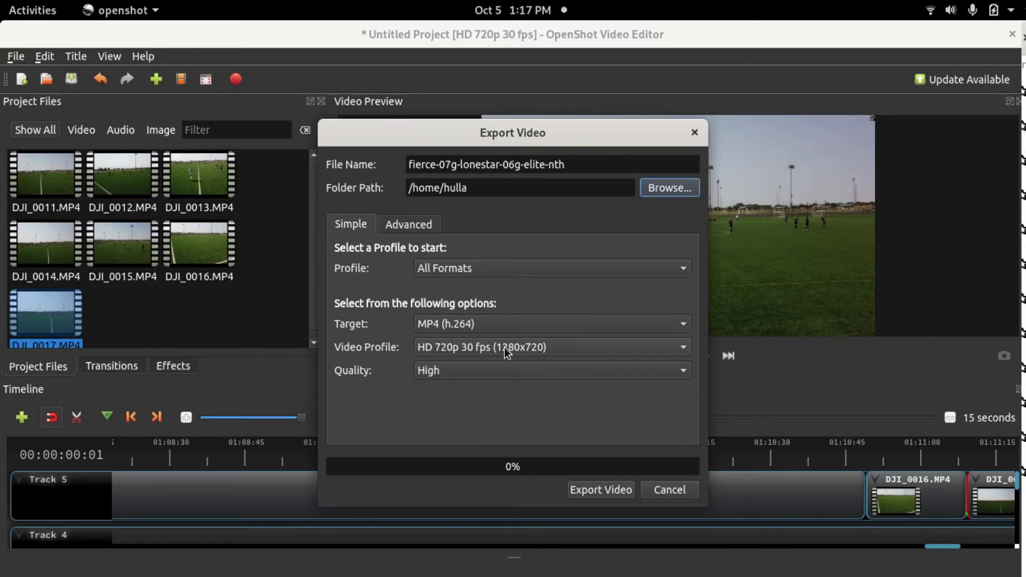
pyautogui.click(449, 374)
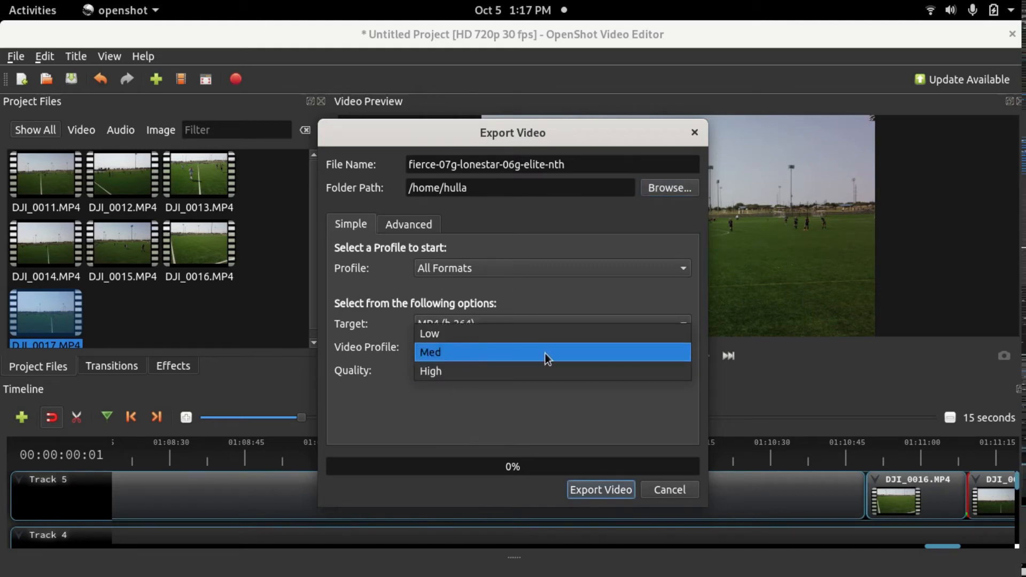
pyautogui.click(561, 353)
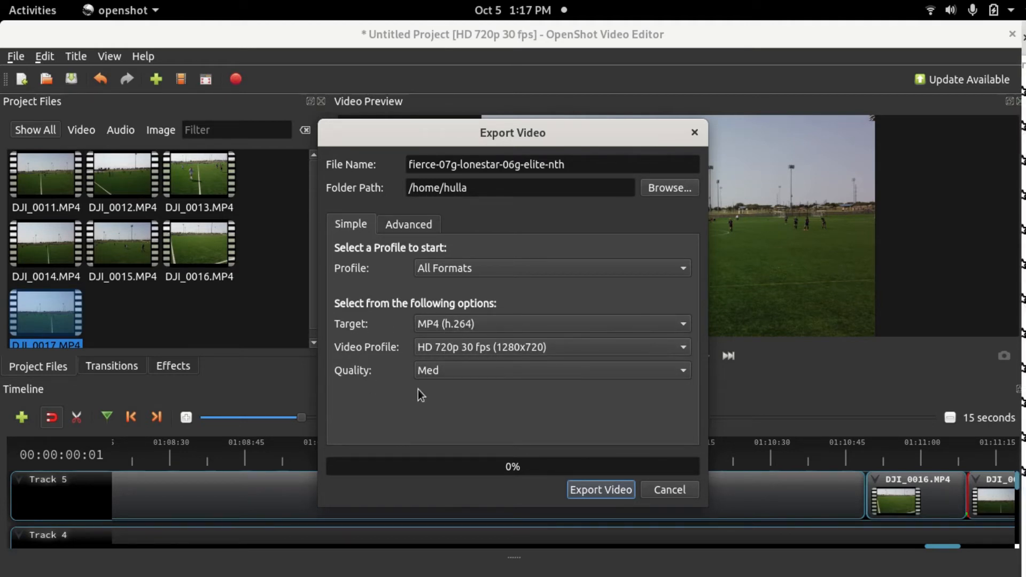
# - Check the Export To options in the advanced export settings and start exporting the video
pyautogui.click(412, 225)
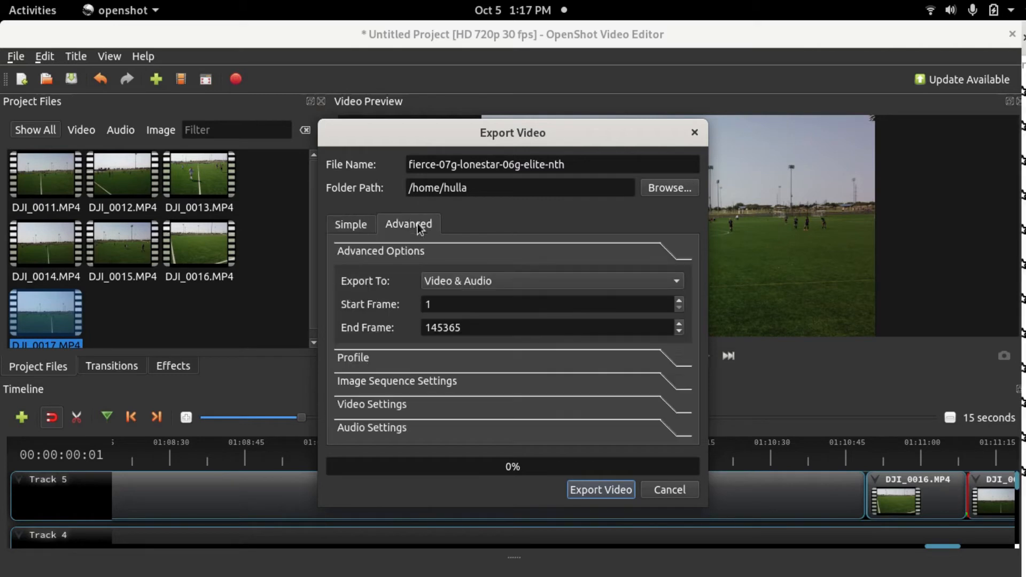
pyautogui.click(493, 284)
pyautogui.click(483, 296)
pyautogui.click(357, 227)
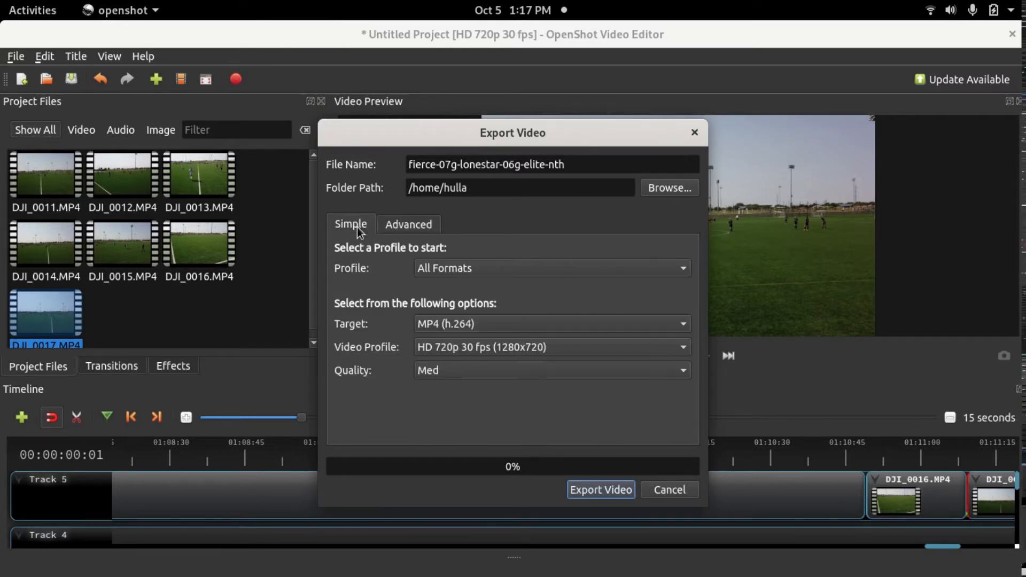
pyautogui.click(609, 495)
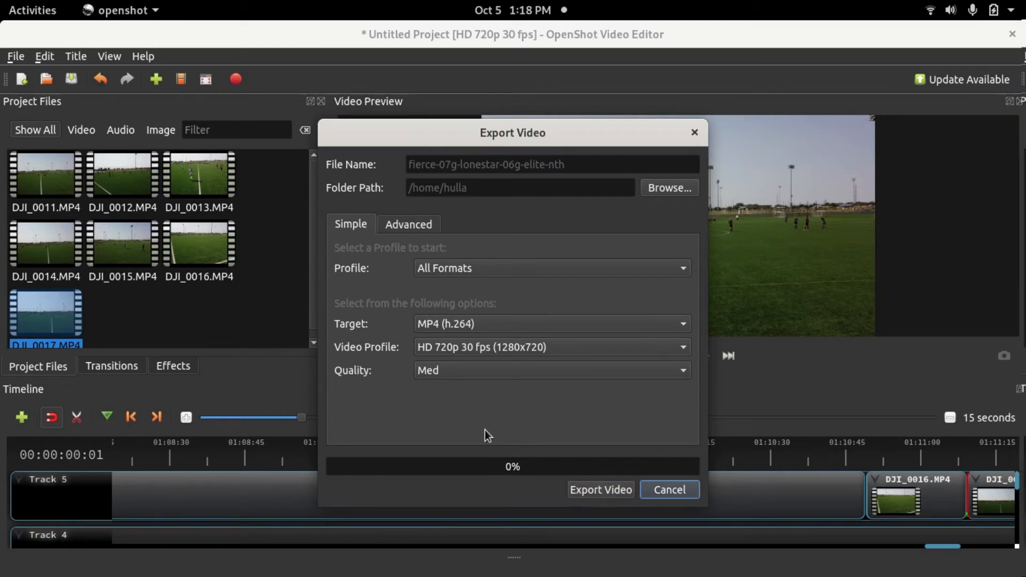
pyautogui.click(600, 490)
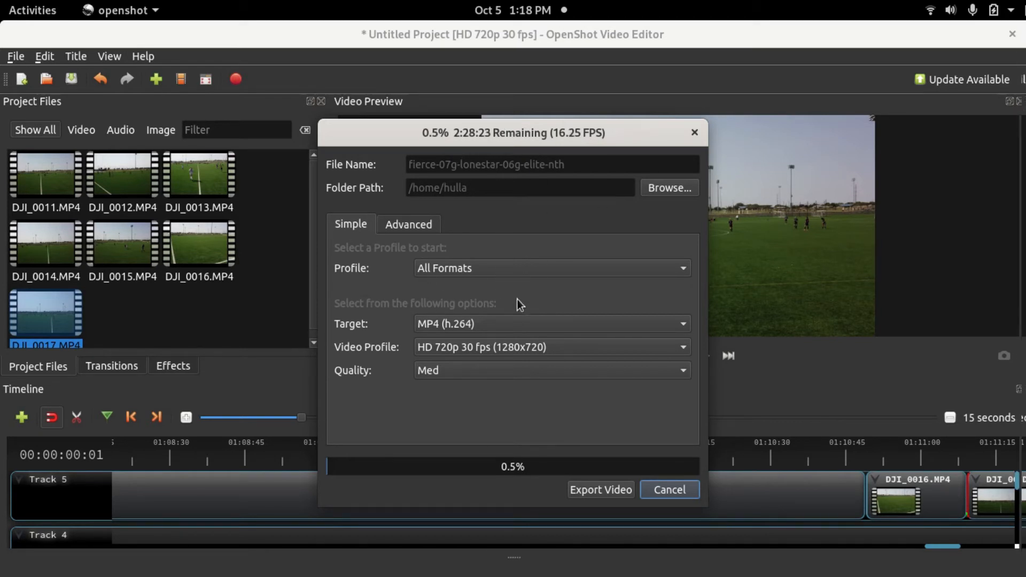
# - Switch to Files and open fierce-07g-lonestar-06g-elite-nth.mp4 from the 2020-21 folder in the video player
pyautogui.hotkey('alt', 'Tab')
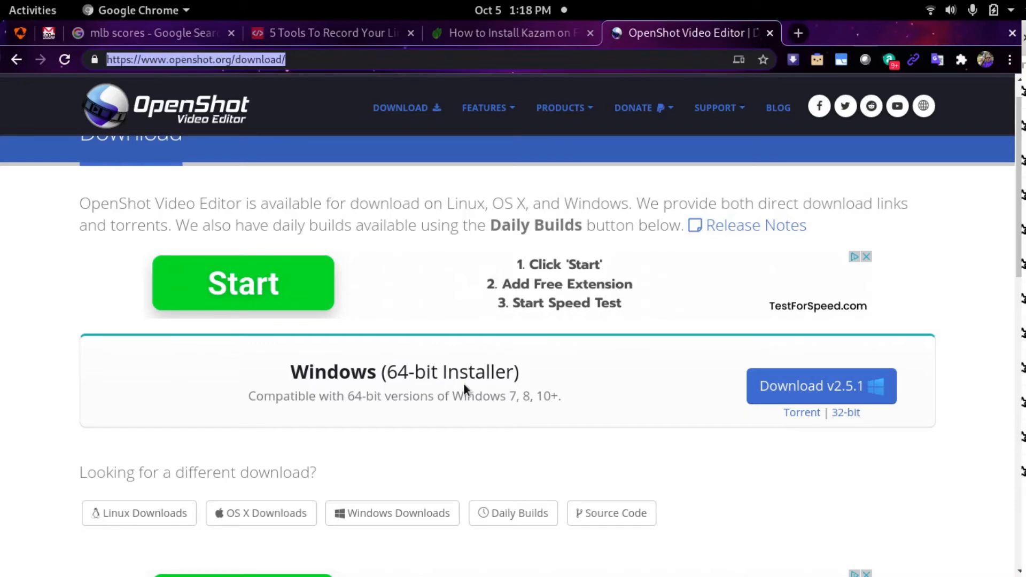
pyautogui.hotkey('alt', 'Tab')
pyautogui.hotkey('alt', 'Tab')
pyautogui.hotkey('alt', 'Tab')
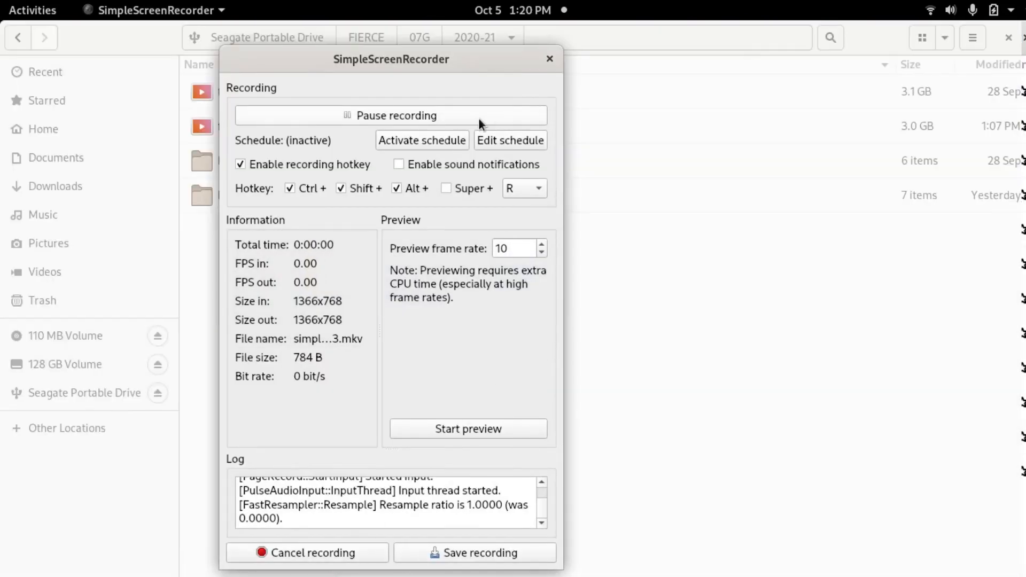
pyautogui.hotkey('alt', 'Tab')
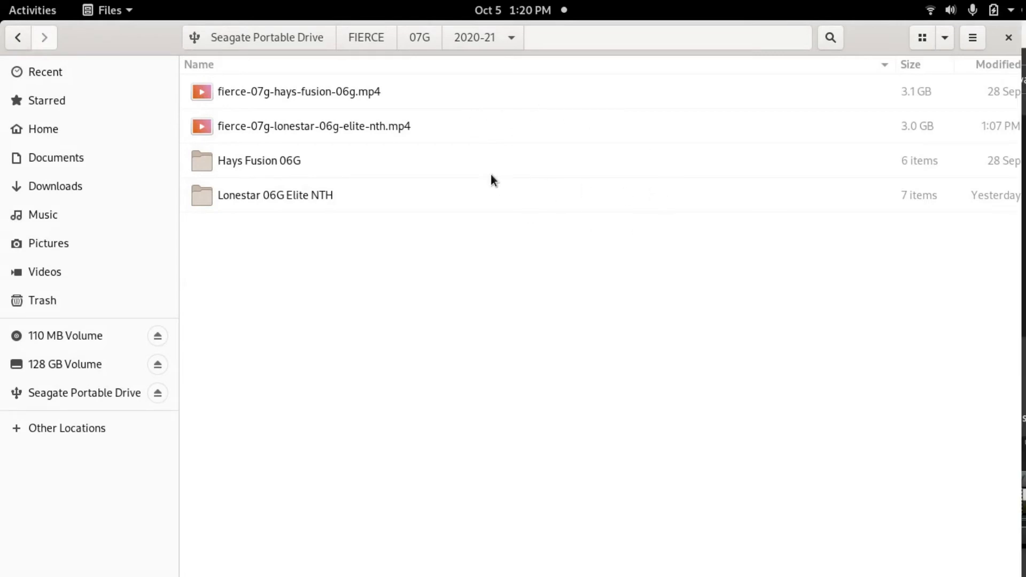
pyautogui.click(241, 127)
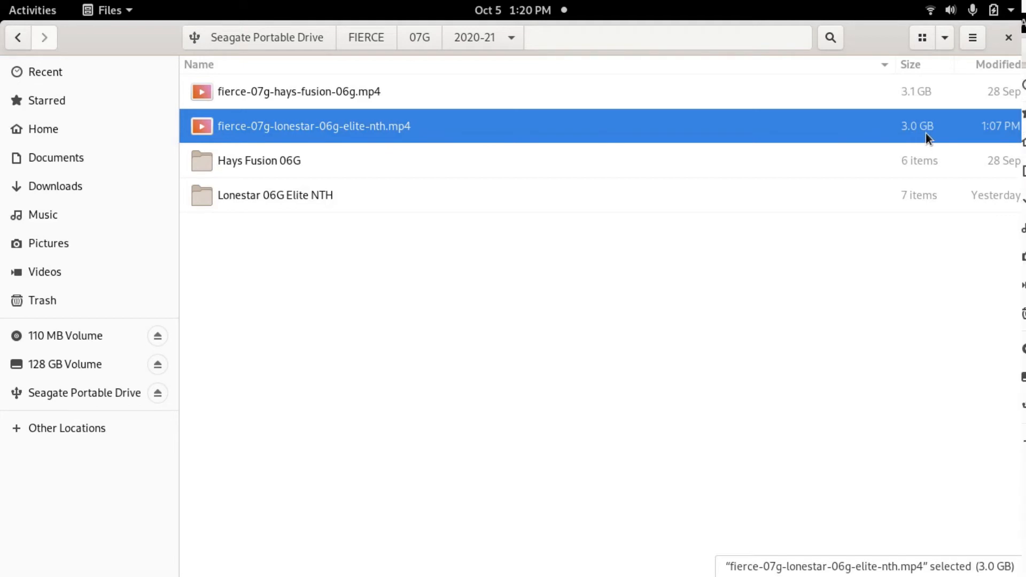
pyautogui.doubleClick(392, 128)
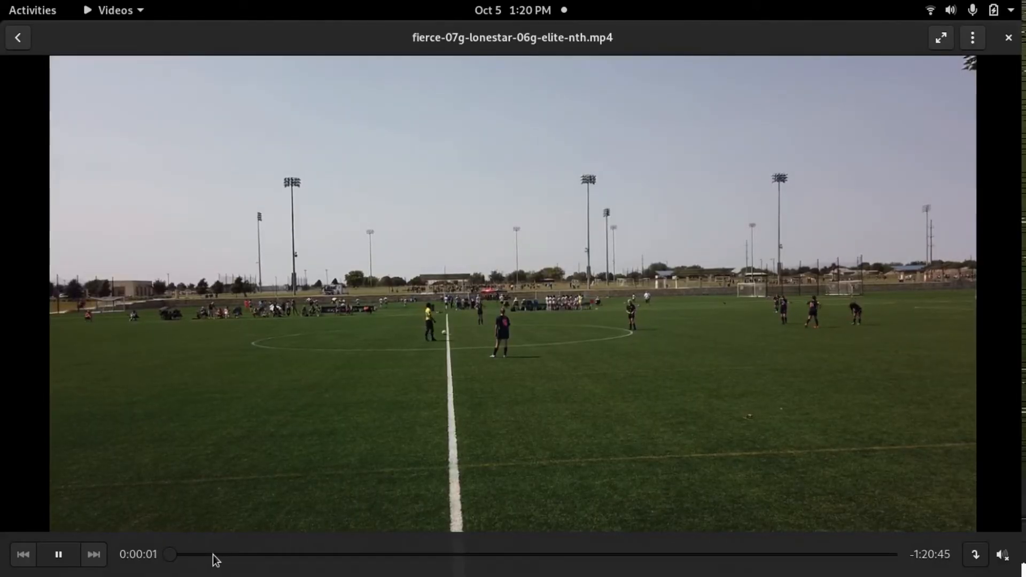
# - Skim through the combined match video at several points up to its end, and close the player
pyautogui.click(213, 555)
pyautogui.click(283, 556)
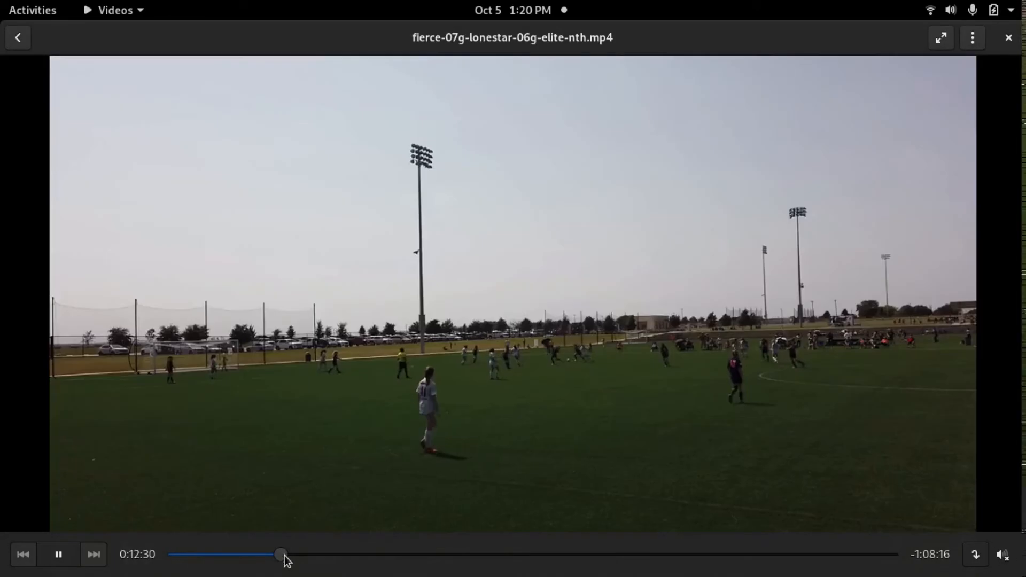
pyautogui.click(373, 556)
pyautogui.click(484, 556)
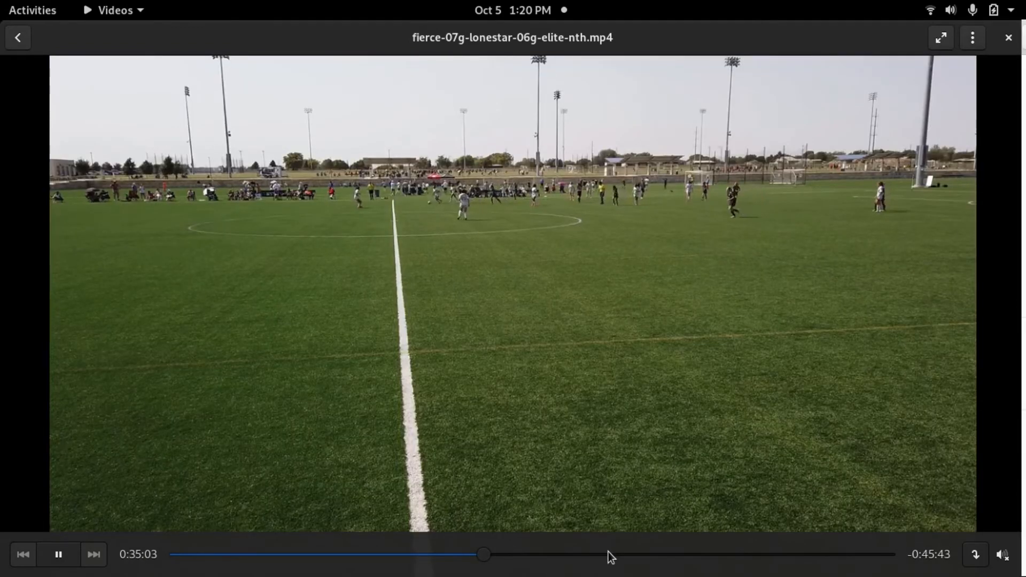
pyautogui.click(609, 555)
pyautogui.click(683, 554)
pyautogui.click(788, 556)
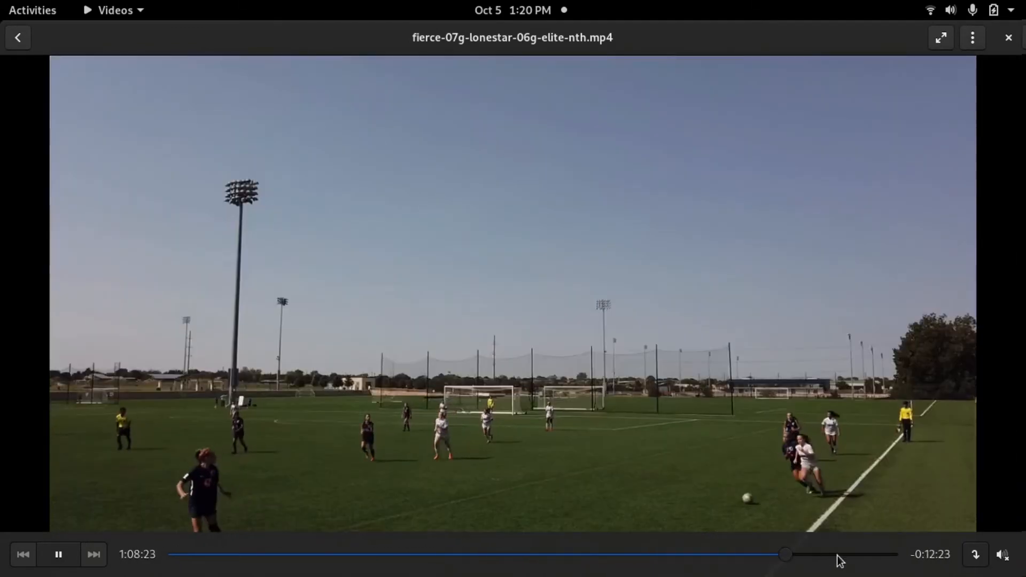
pyautogui.click(847, 556)
pyautogui.click(871, 556)
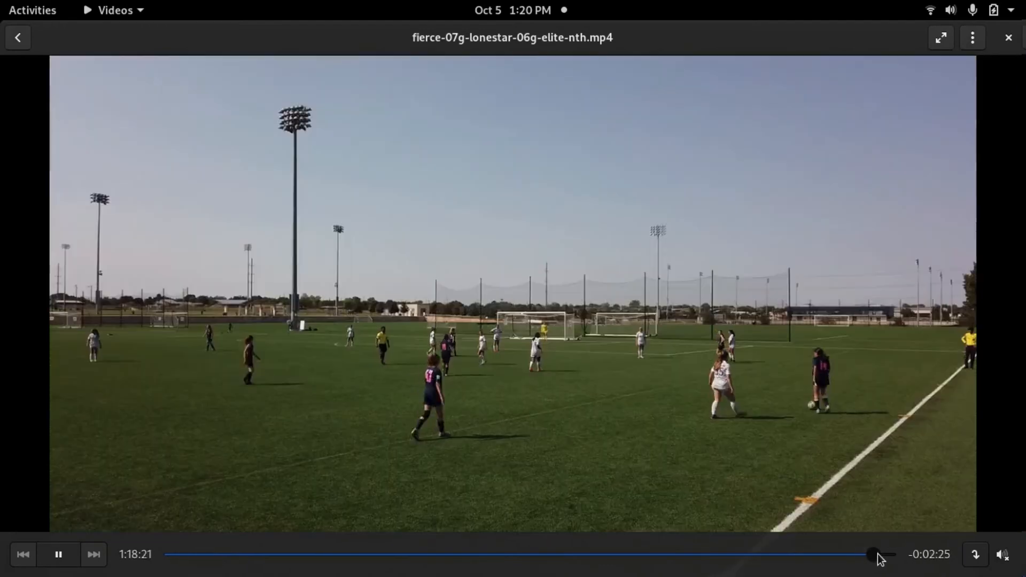
pyautogui.click(897, 556)
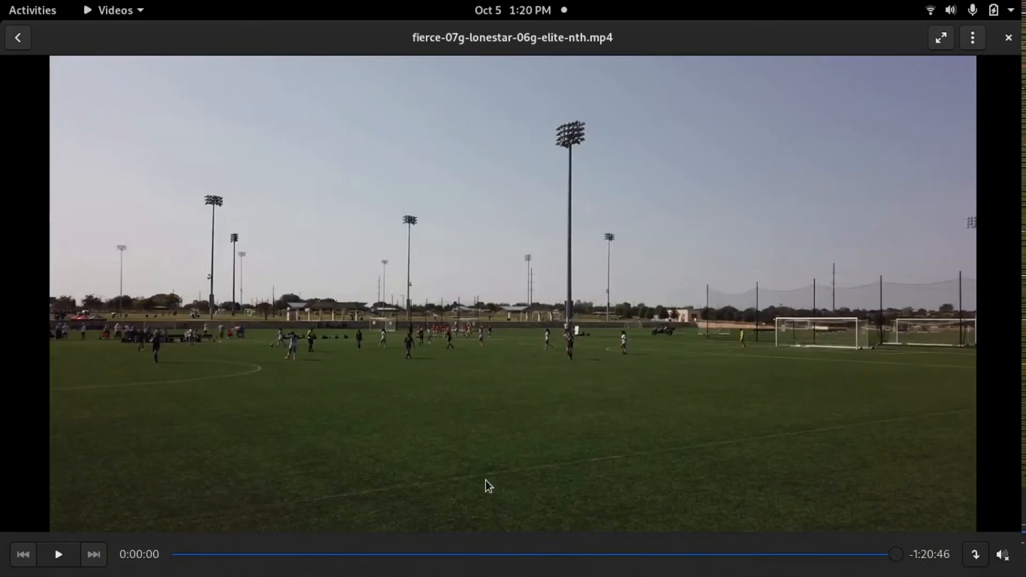
pyautogui.click(804, 556)
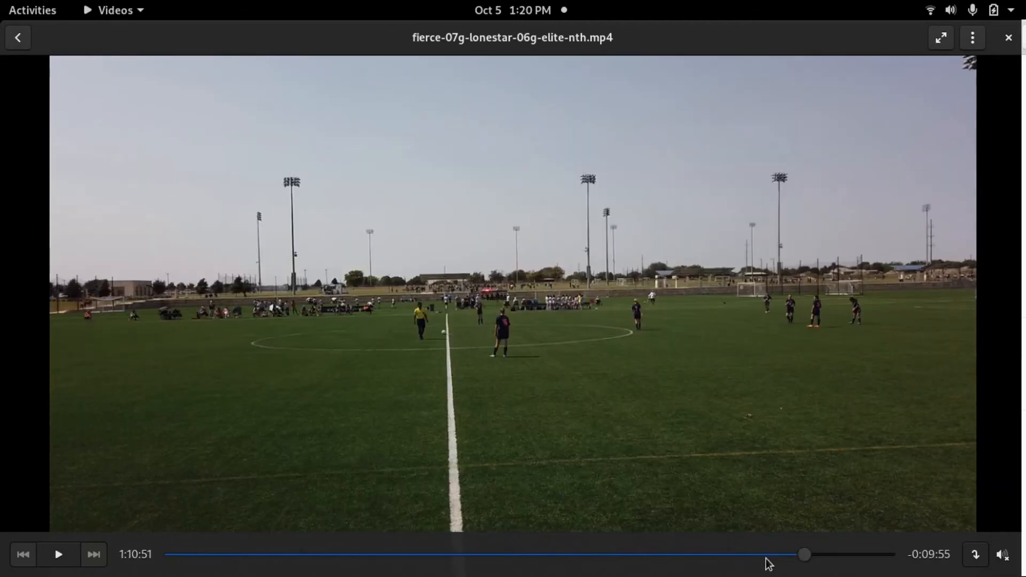
pyautogui.click(695, 556)
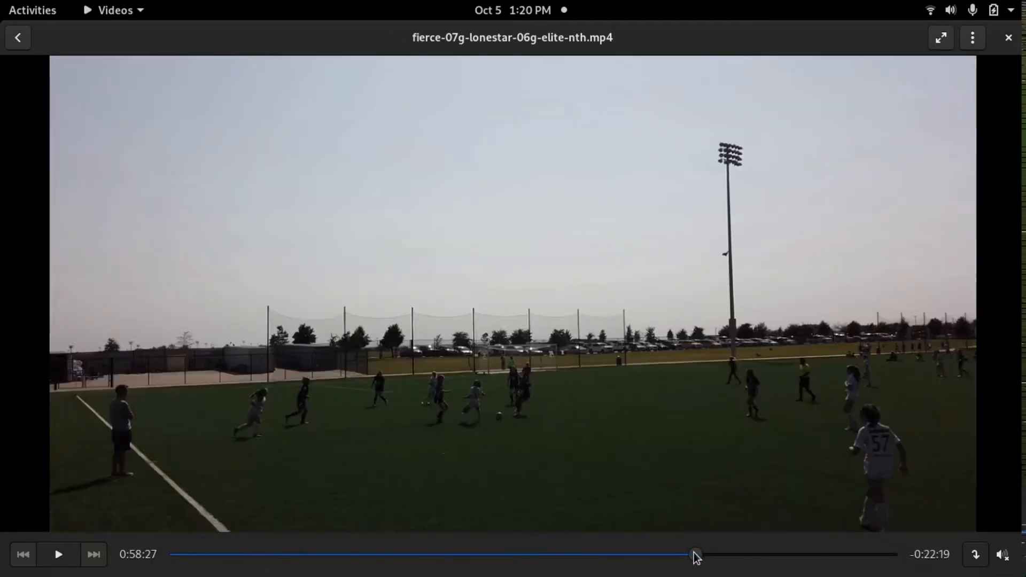
pyautogui.click(1010, 37)
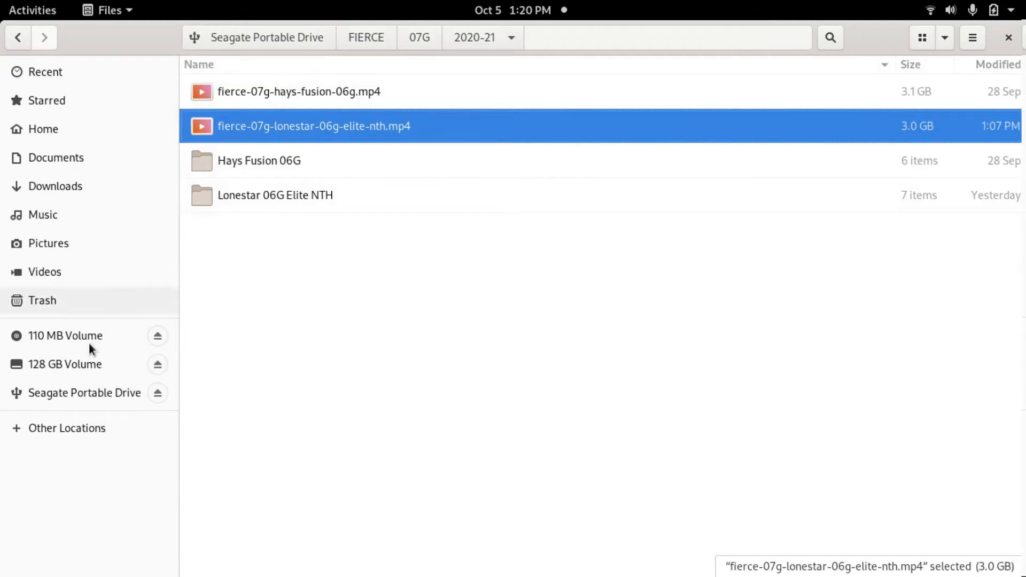
# - Delete DJI_0011.MP4 through DJI_0017.MP4 from the DCIM/100MEDIA folder on the 128 GB Volume
pyautogui.click(53, 363)
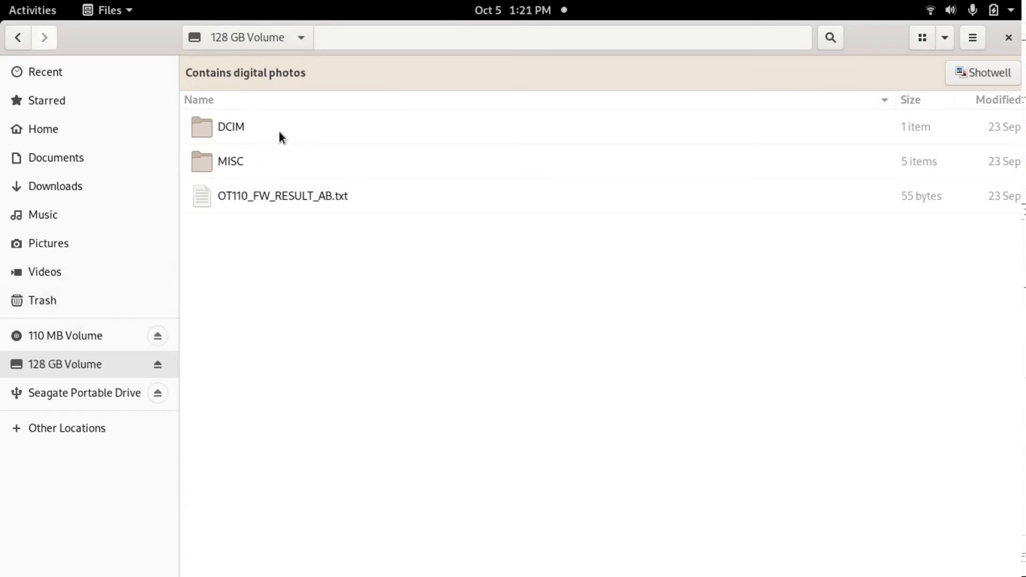
pyautogui.doubleClick(281, 135)
pyautogui.doubleClick(282, 136)
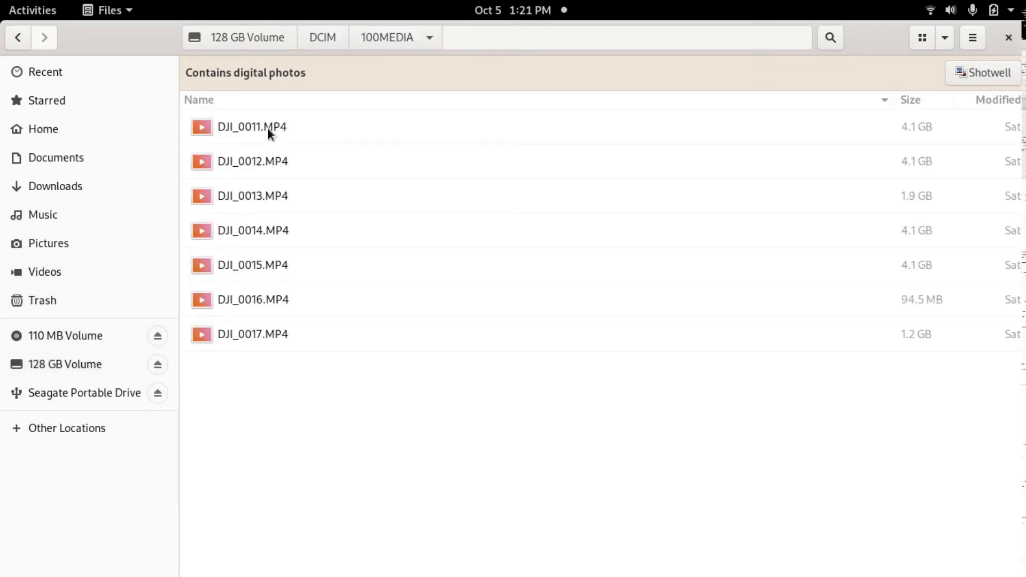
pyautogui.click(268, 129)
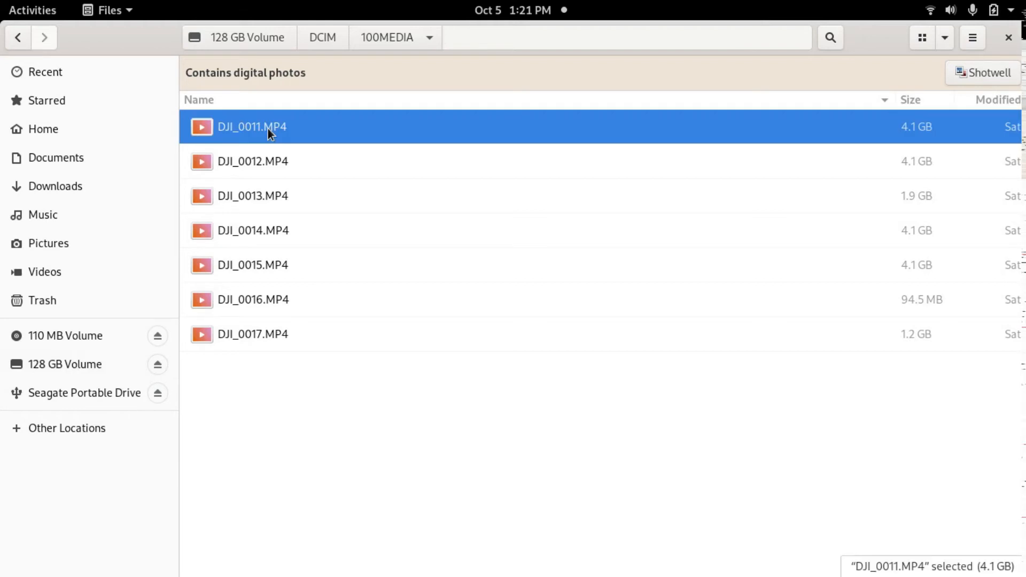
pyautogui.hotkey('shift', 'Down')
pyautogui.hotkey('shift', 'Down')
pyautogui.hotkey('shift', 'Down')
pyautogui.hotkey('shift', 'Down')
pyautogui.hotkey('shift', 'Down')
pyautogui.hotkey('shift', 'Down')
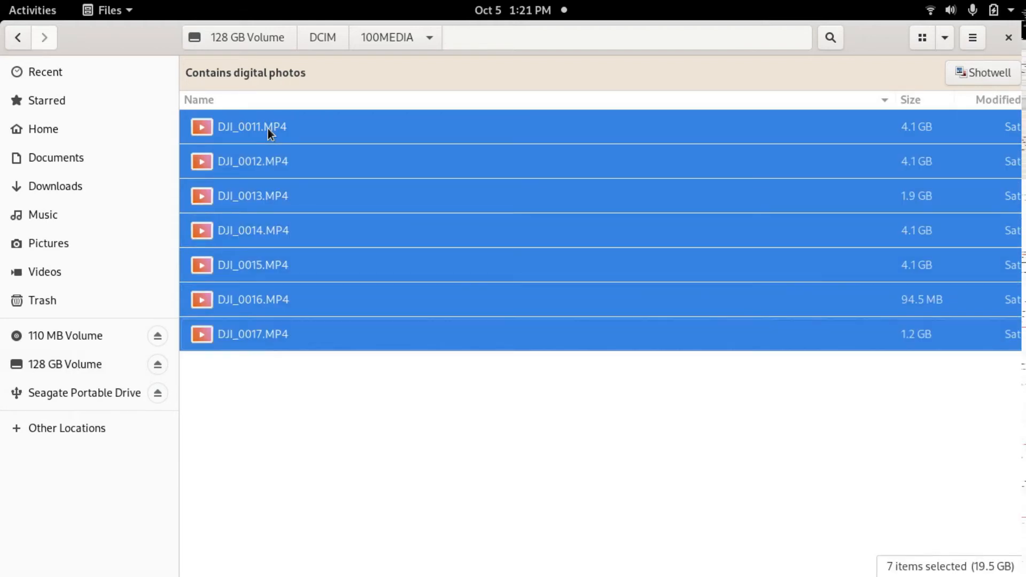
pyautogui.press('Delete')
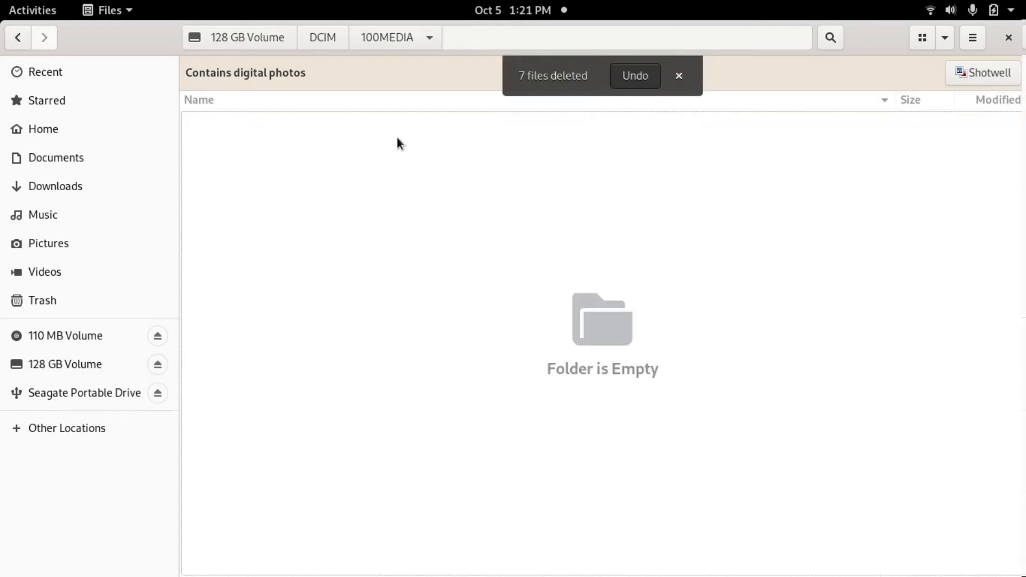
# - Empty the Trash to permanently delete the trashed DJI clips and the other items in it
pyautogui.click(47, 302)
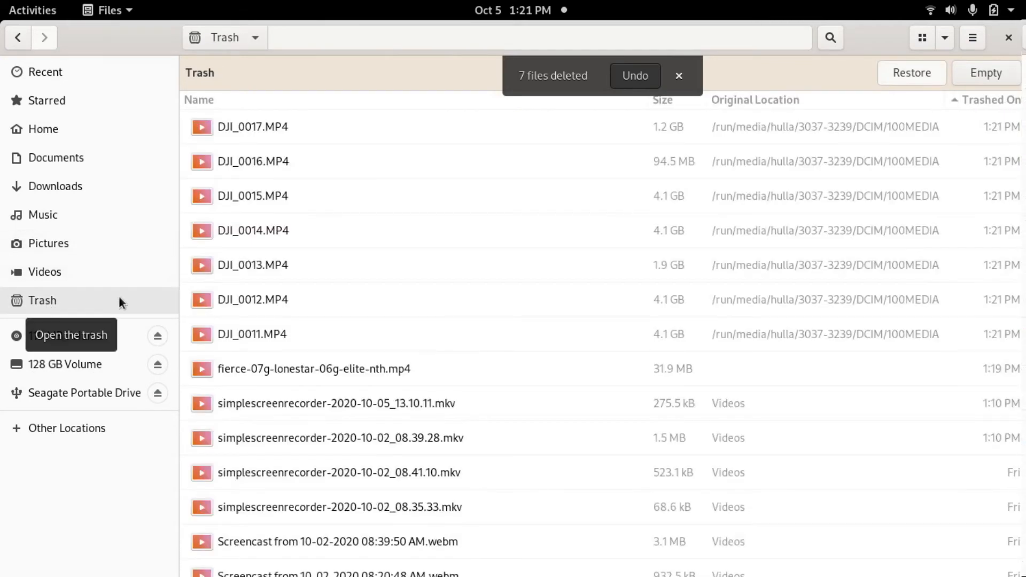
pyautogui.rightClick(50, 299)
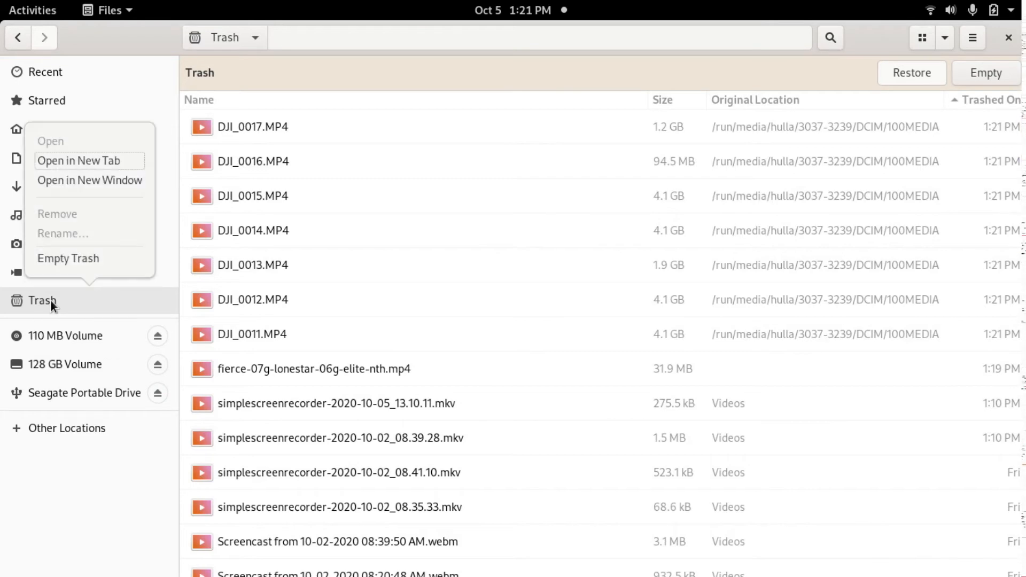
pyautogui.click(98, 260)
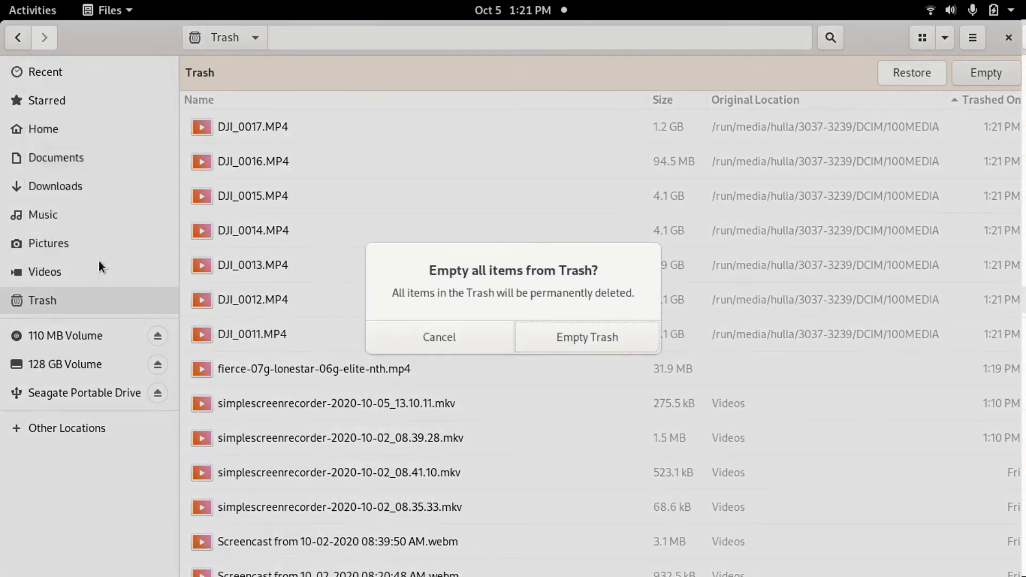
pyautogui.click(601, 335)
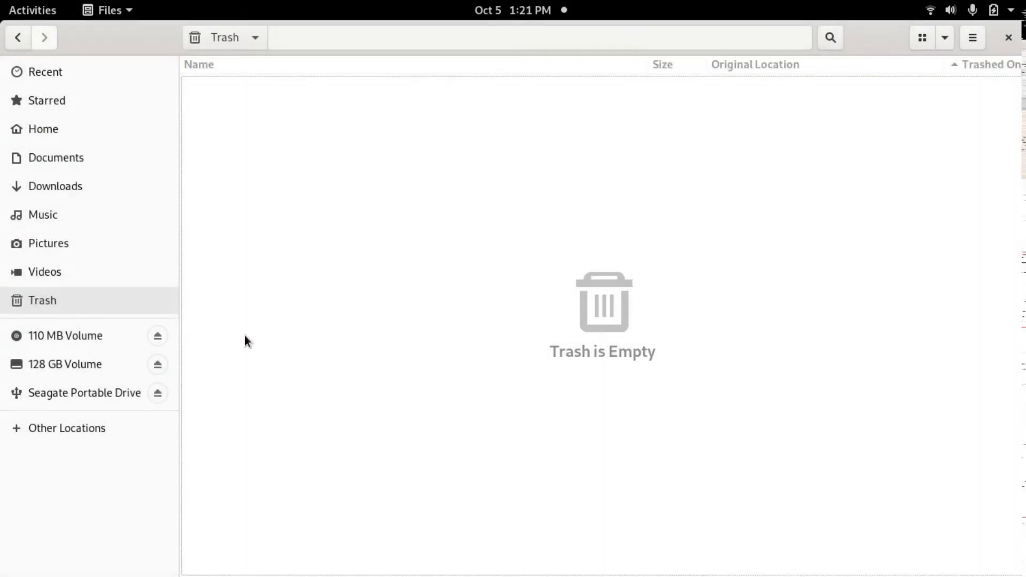
# - Check the contents of the DCIM/100MEDIA folder on the 128 GB Volume
pyautogui.click(112, 364)
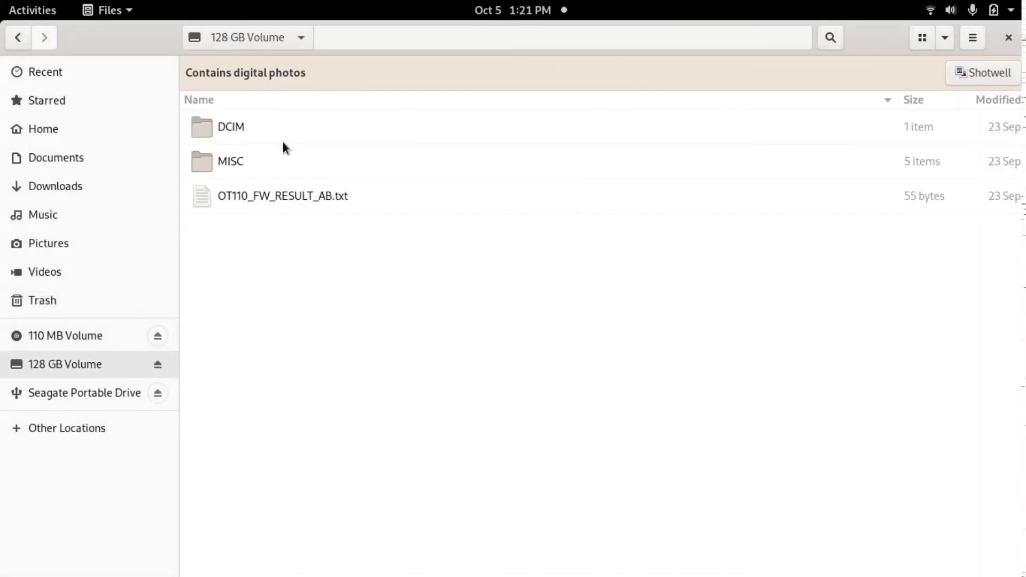
pyautogui.doubleClick(293, 129)
pyautogui.doubleClick(292, 127)
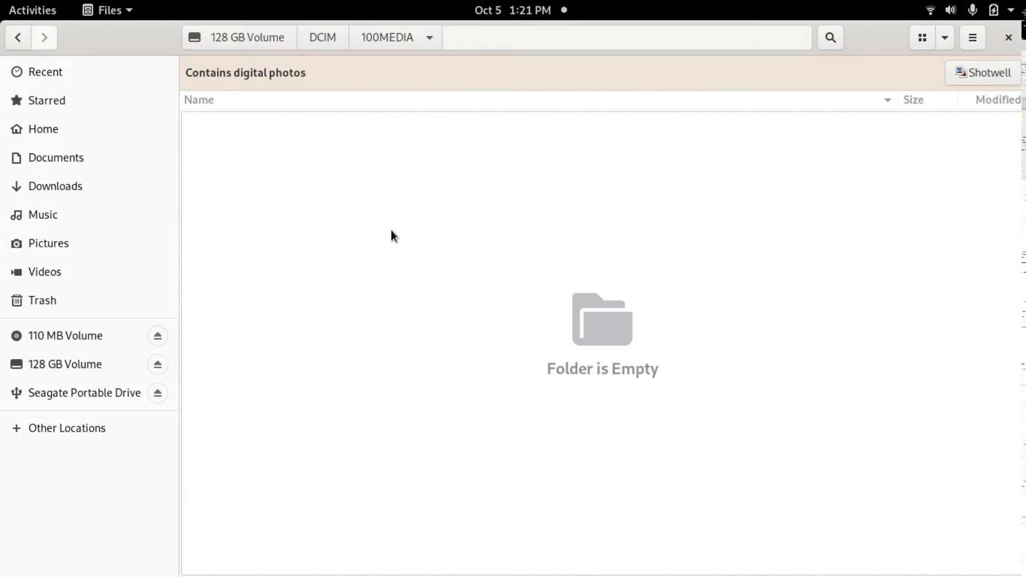
# - Eject the 128 GB Volume and close both file manager windows
pyautogui.click(158, 367)
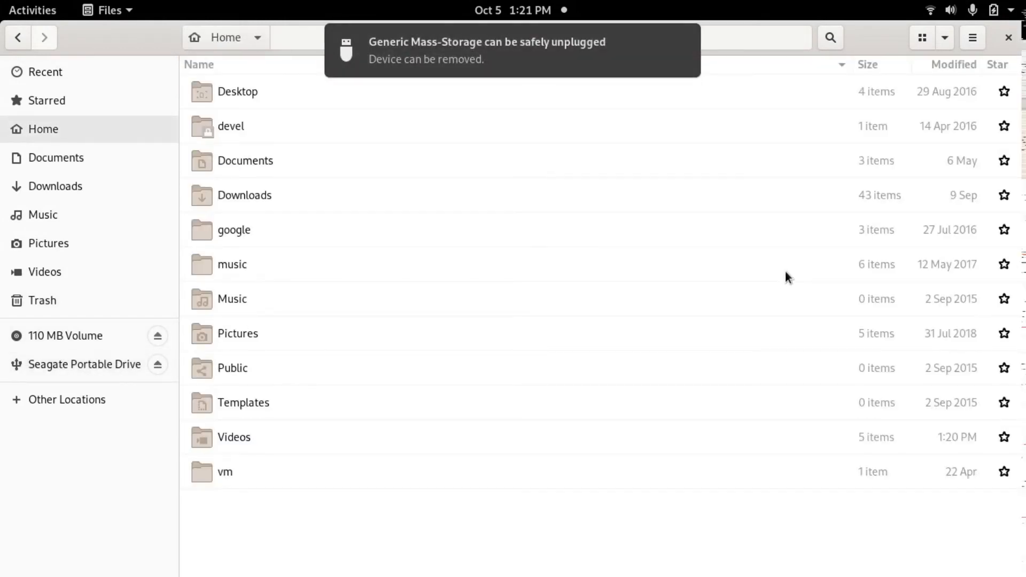
pyautogui.click(1007, 46)
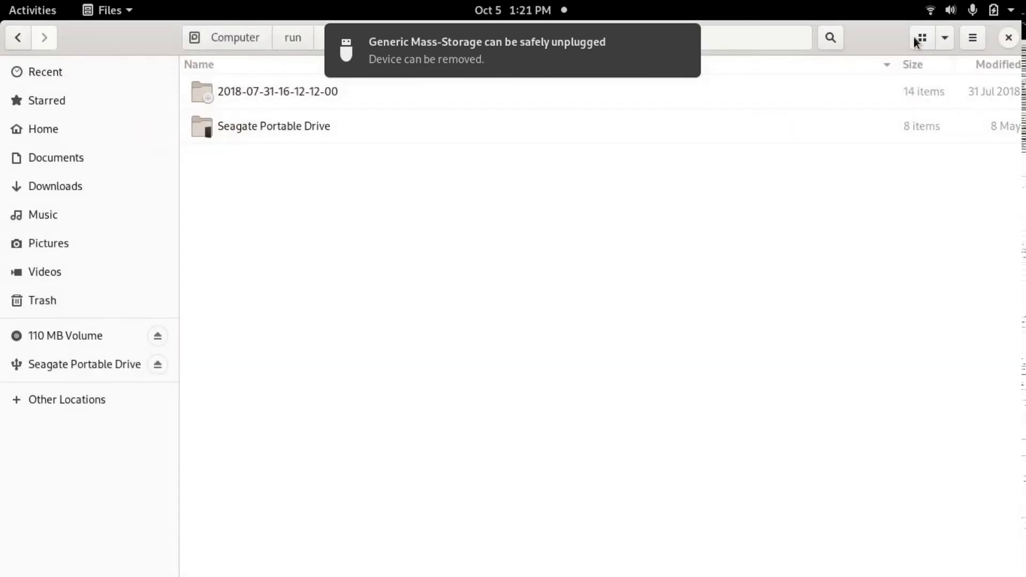
pyautogui.click(1009, 37)
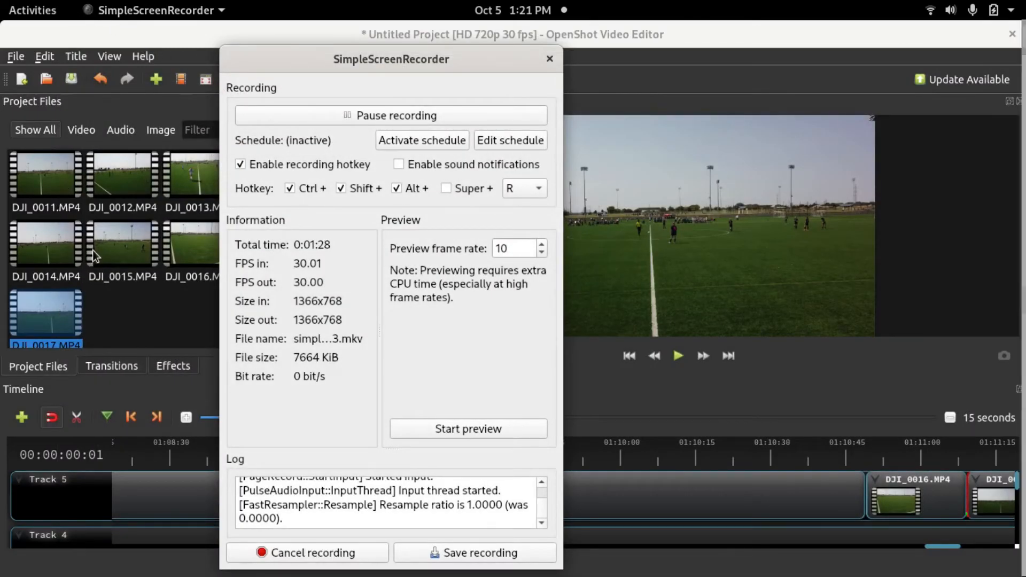
# - Switch to Google Chrome and open the Hudl home page in a new tab
pyautogui.hotkey('alt', 'Tab')
pyautogui.click(521, 306)
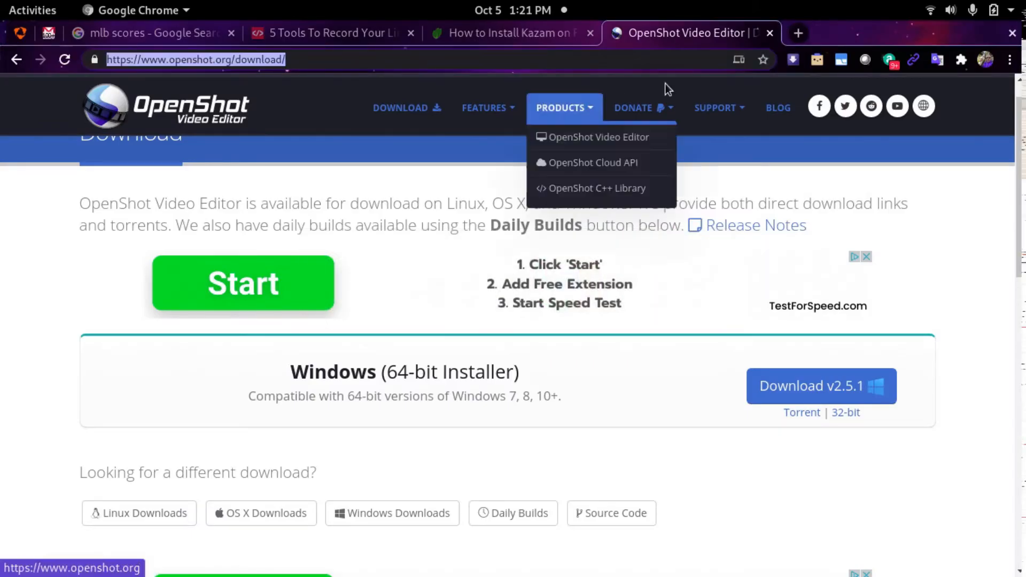
pyautogui.click(693, 57)
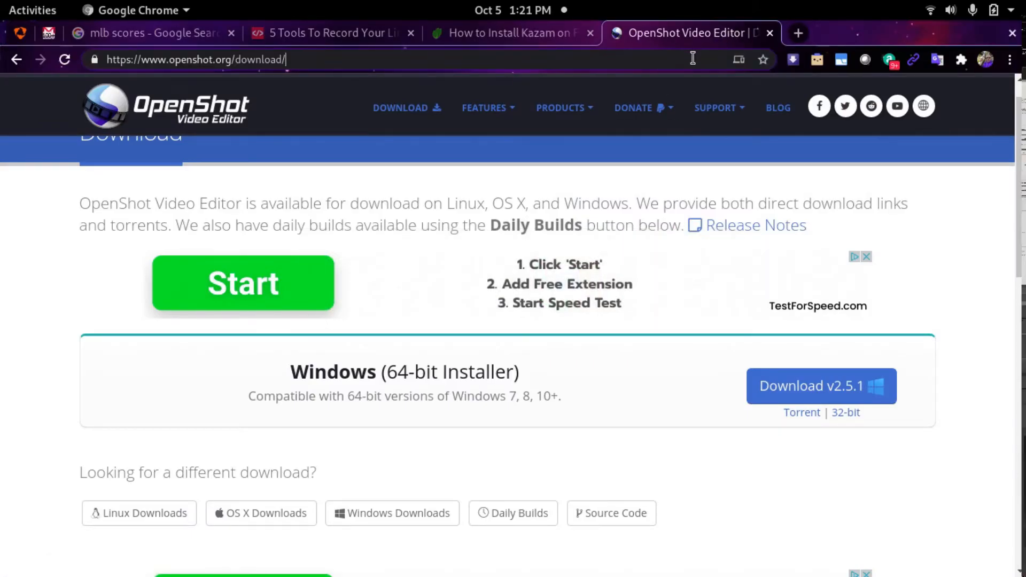
pyautogui.hotkey('ctrl', 't')
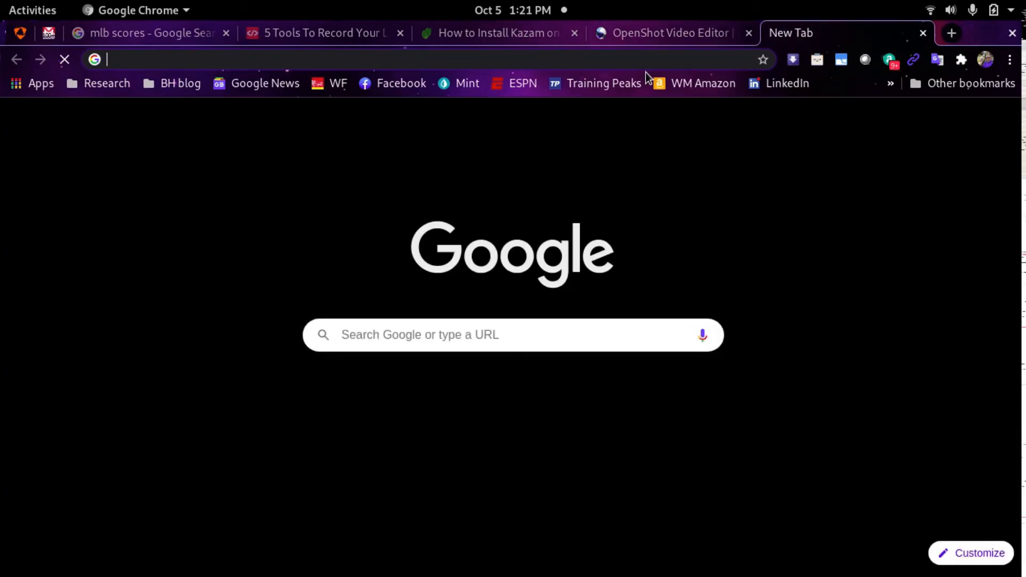
pyautogui.write('hudl')
pyautogui.press('Return')
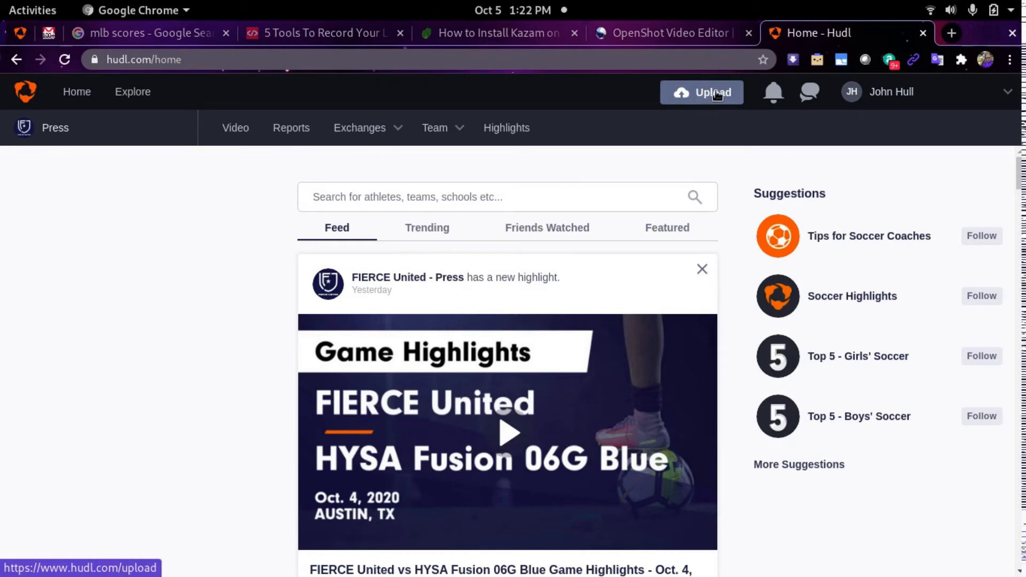
# - Start uploading fierce-07g-lonestar-06g-elite-nth.mp4 from the 2020-21 folder to Hudl
pyautogui.click(698, 99)
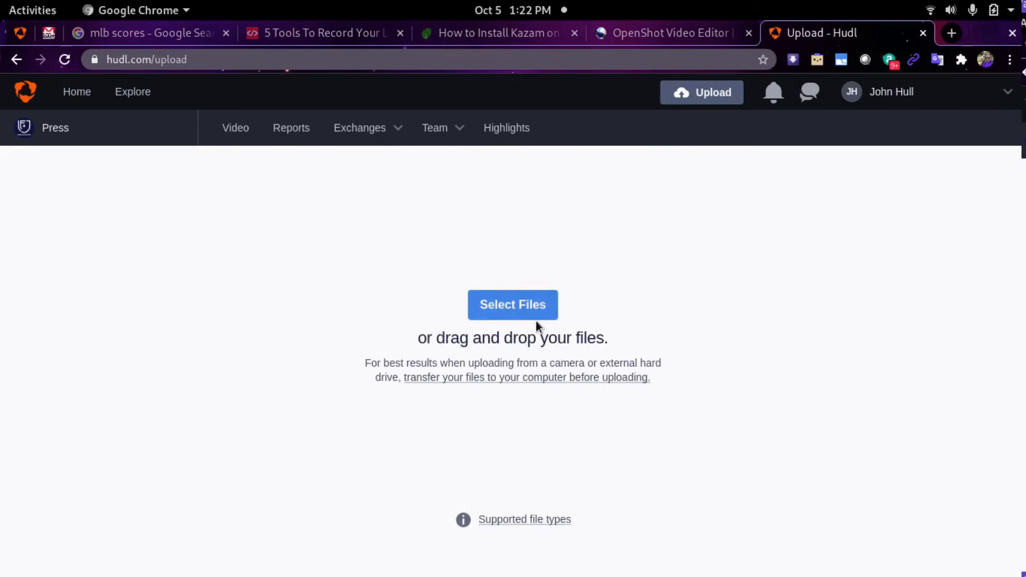
pyautogui.click(518, 303)
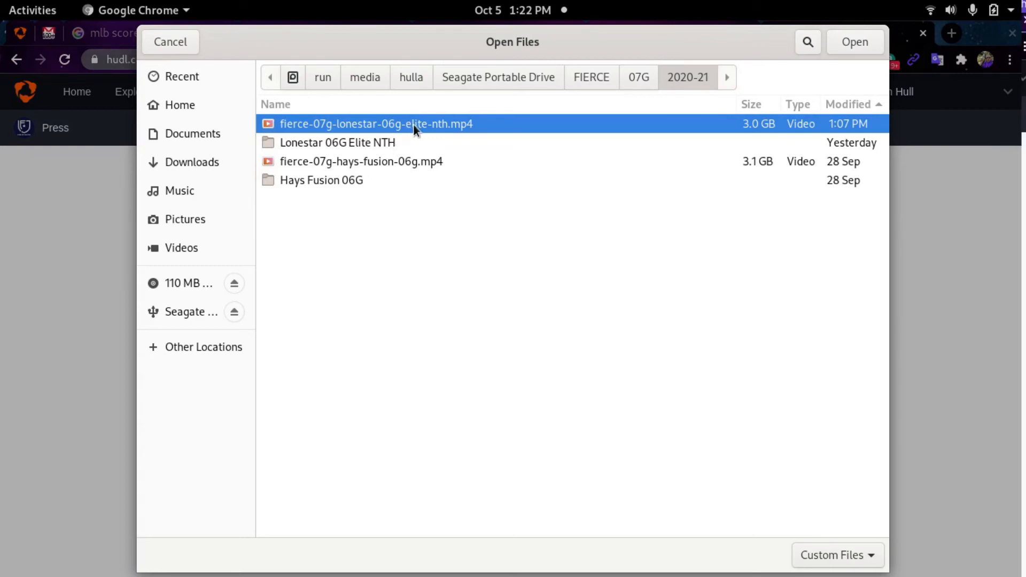
pyautogui.click(855, 43)
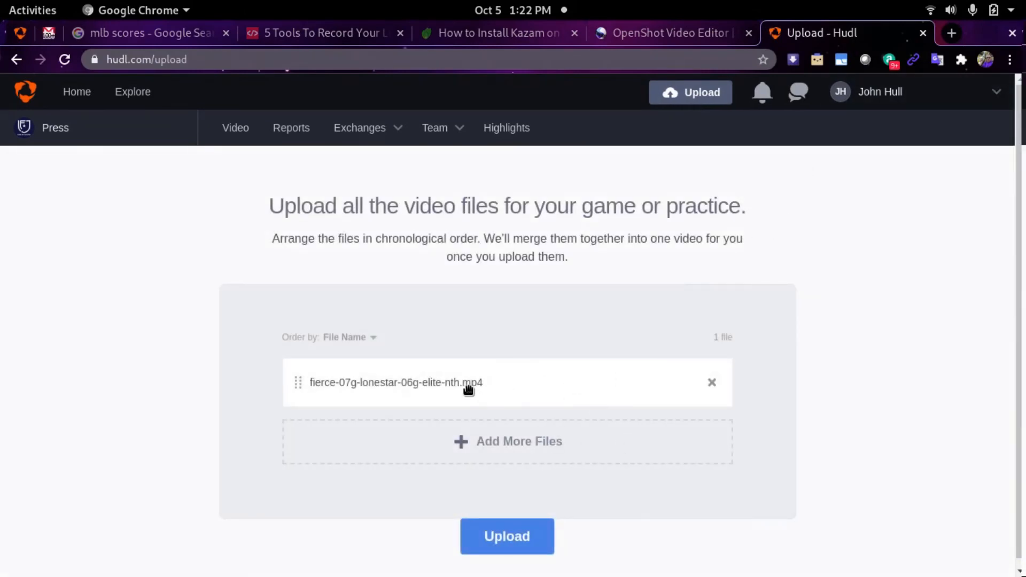
pyautogui.click(517, 541)
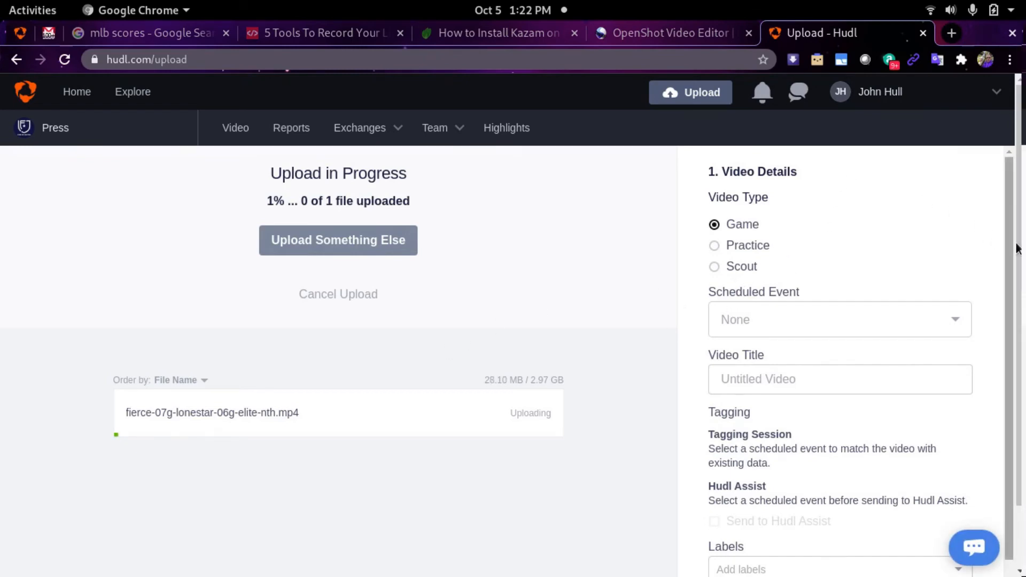
# - Start adding a scheduled event to the video details and enter Lonestar 06G Elite NTH in the opponent search
pyautogui.scroll(-2, 1007, 253)
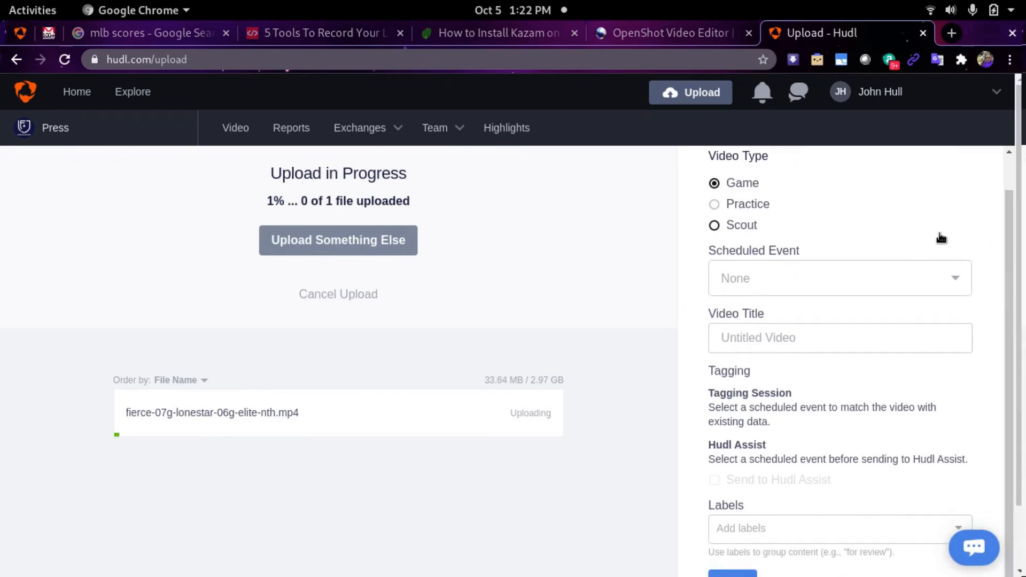
pyautogui.scroll(2, 871, 225)
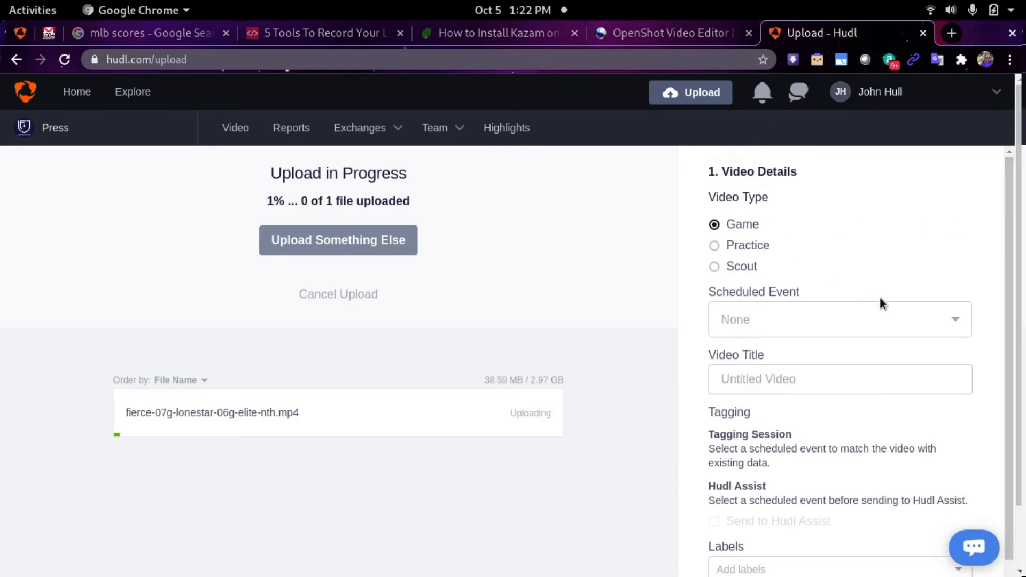
pyautogui.click(957, 322)
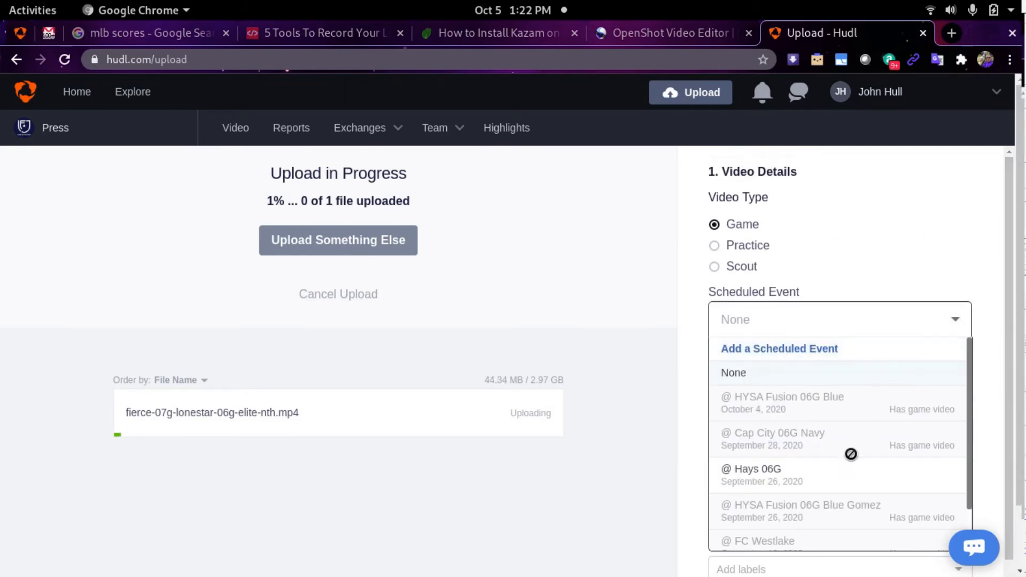
pyautogui.click(810, 350)
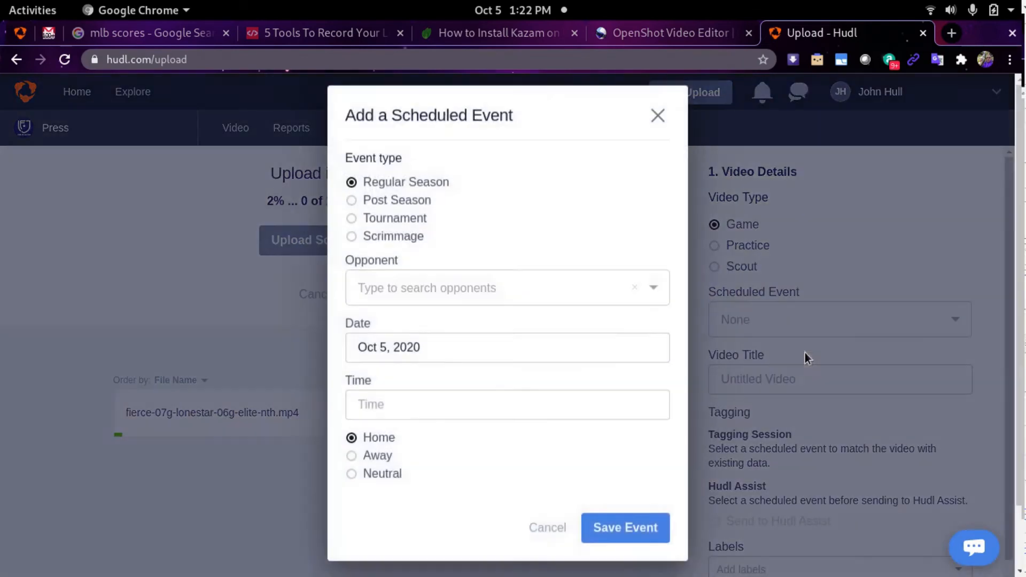
pyautogui.click(436, 289)
pyautogui.write('L')
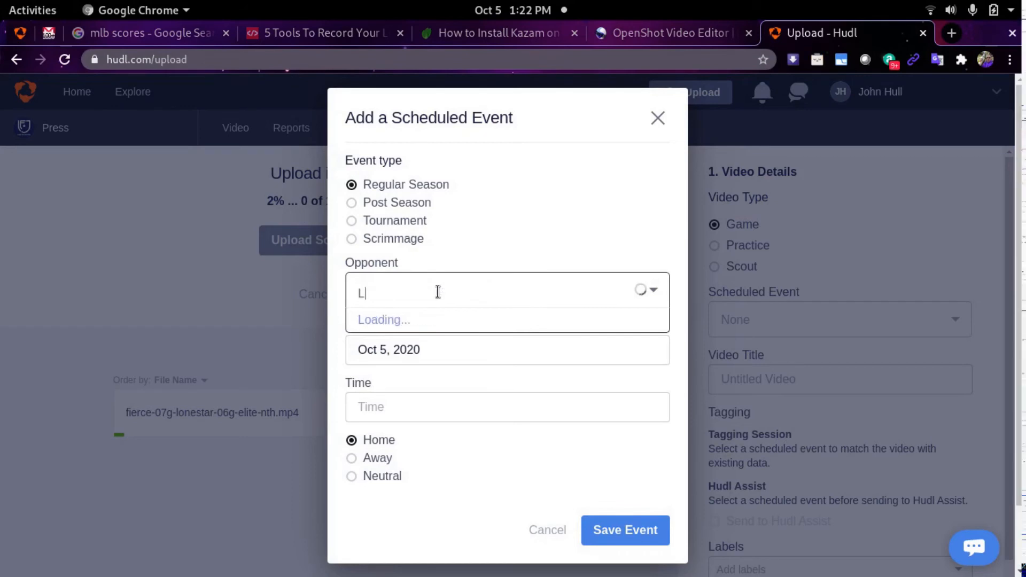
pyautogui.write('onestar 0')
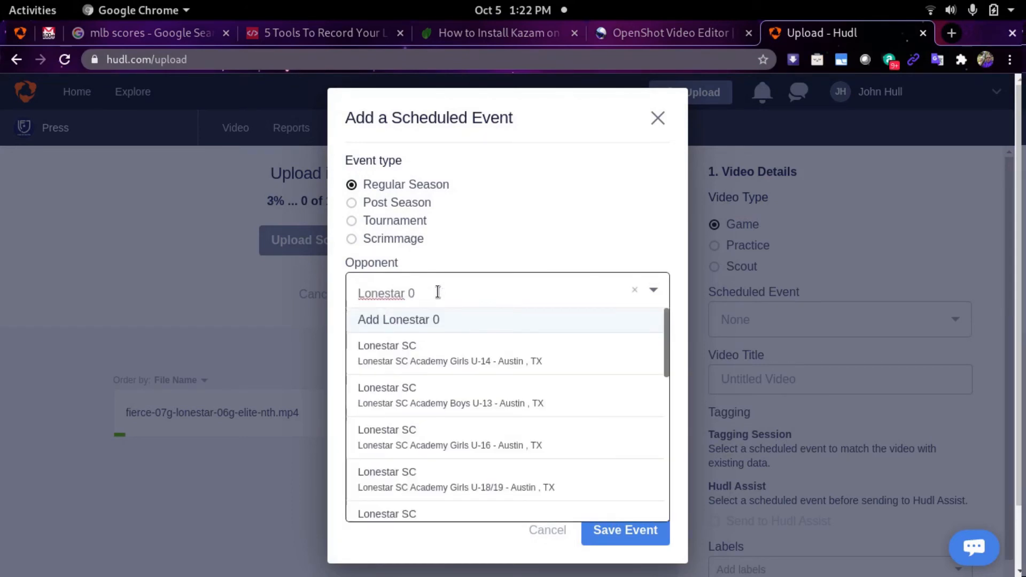
pyautogui.write('6G ')
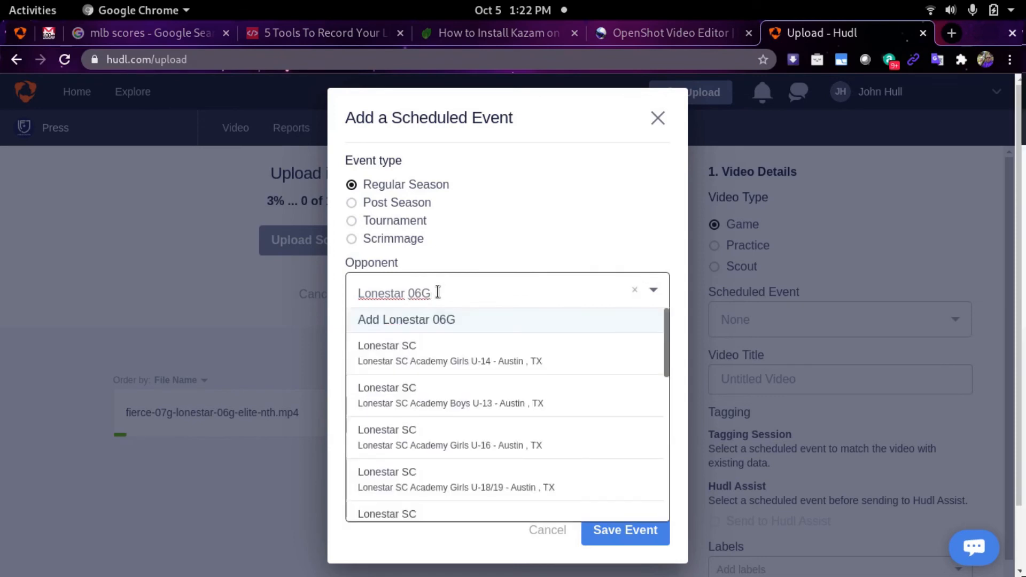
pyautogui.write('El')
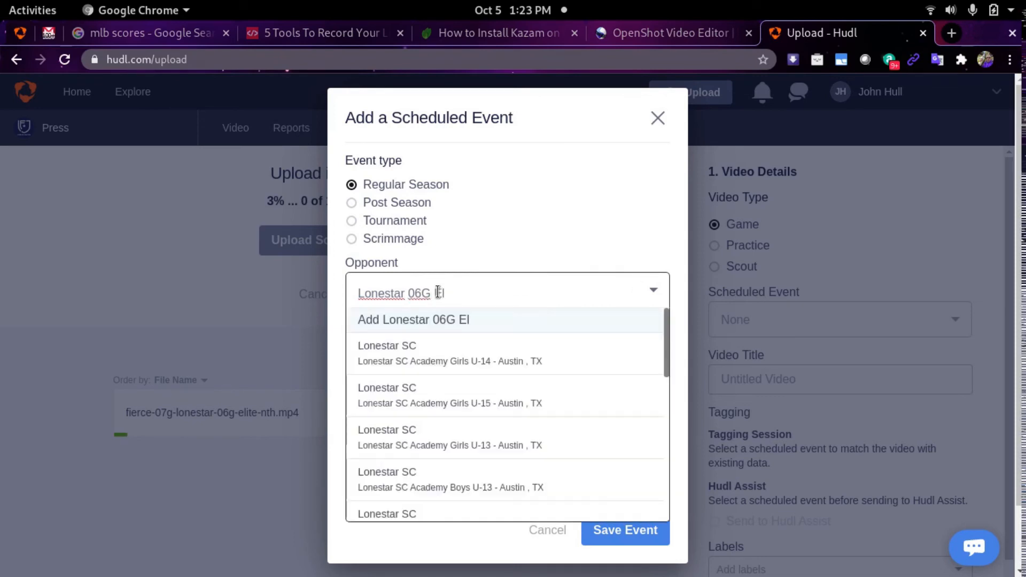
pyautogui.write('ite NTH')
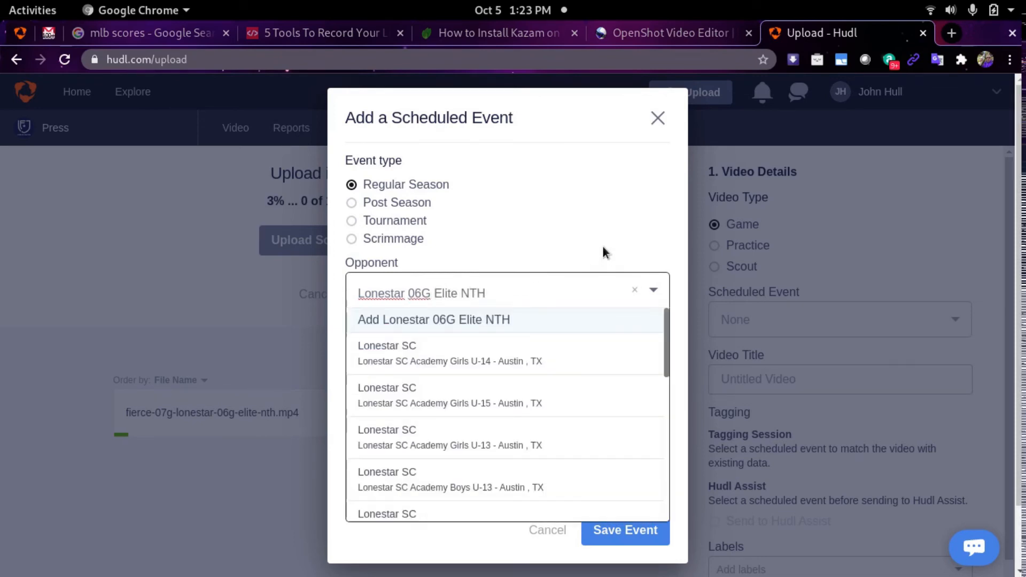
pyautogui.click(613, 230)
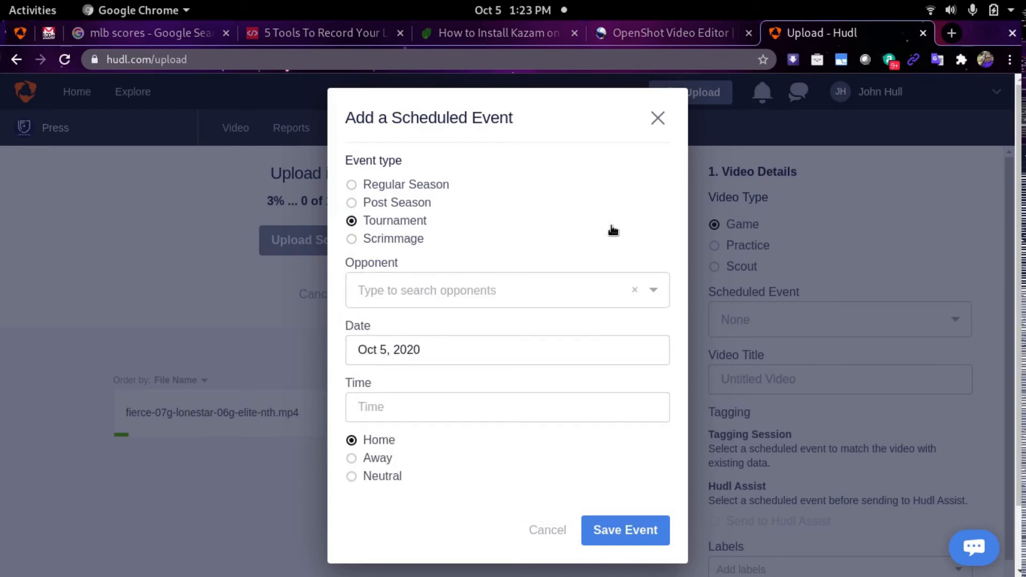
# - Set the scheduled event's date to Oct 3, 2020 and its time to 2:00 PM
pyautogui.click(513, 354)
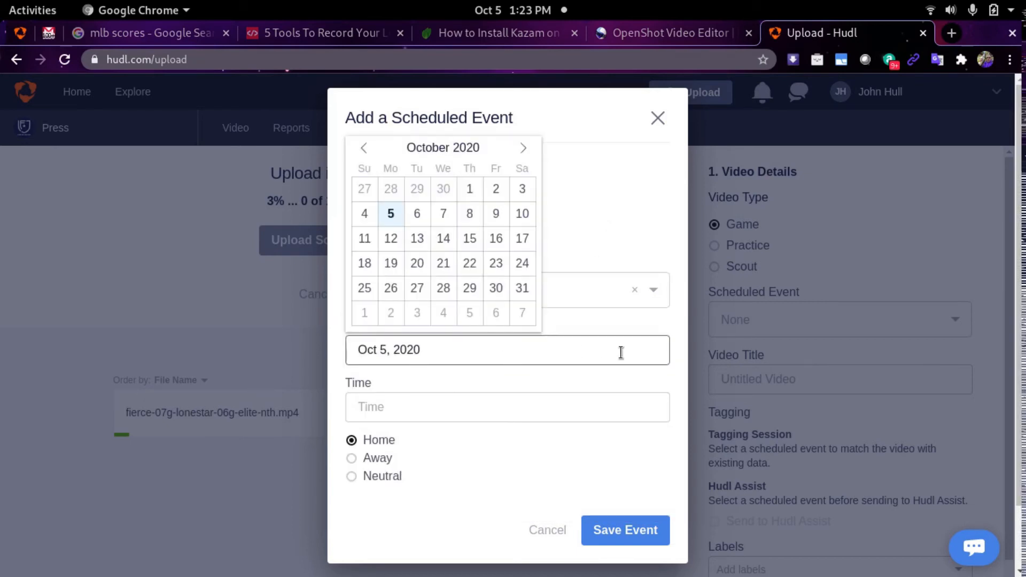
pyautogui.click(526, 191)
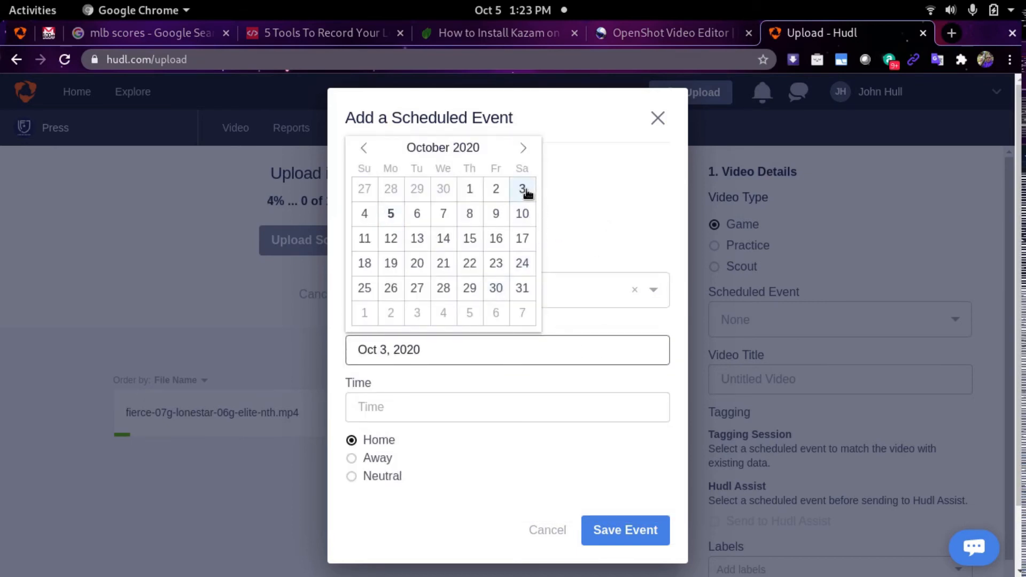
pyautogui.click(437, 411)
pyautogui.write('2')
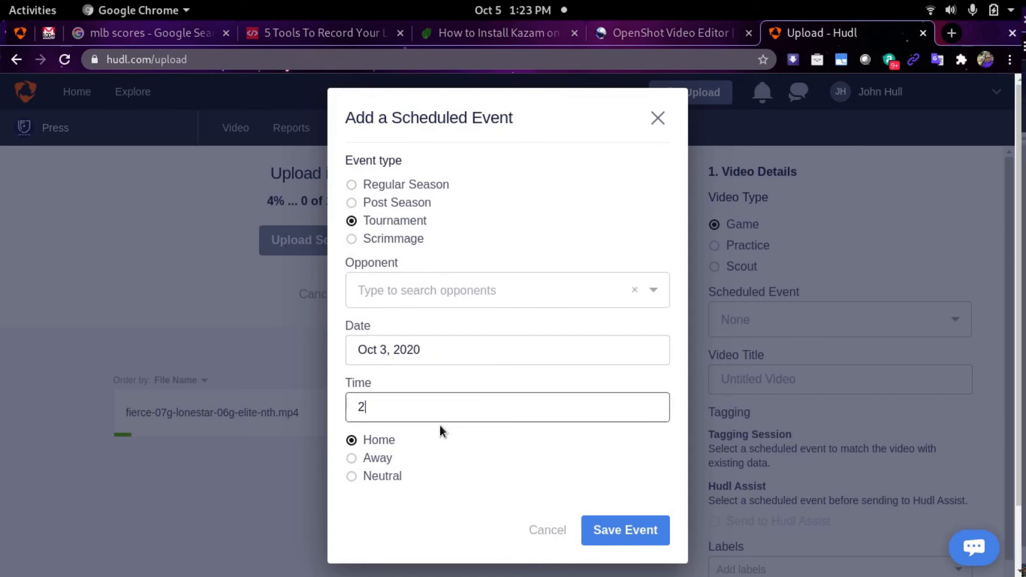
pyautogui.write(':00 PM')
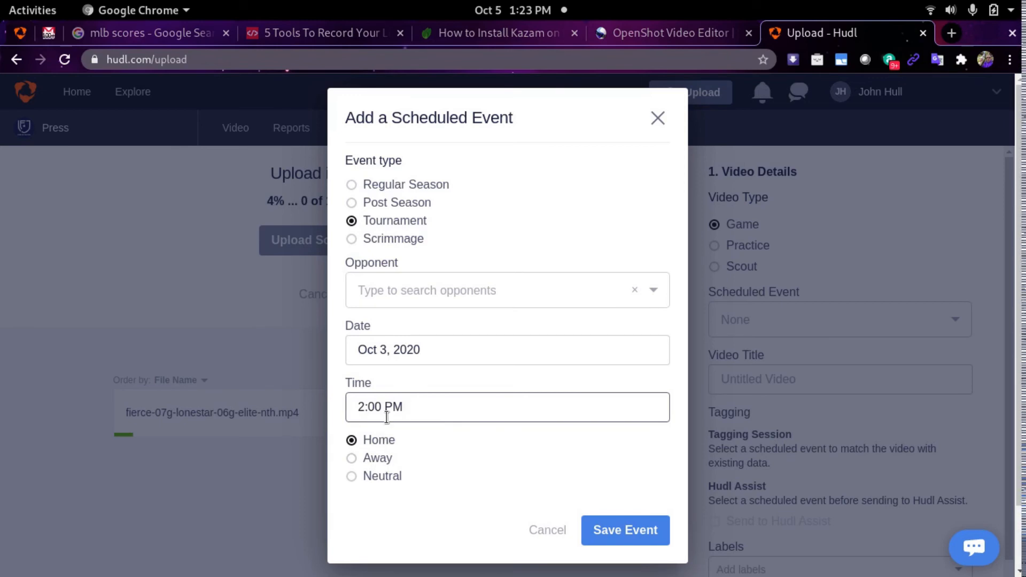
# - Set the event type to Regular Season, add Lonestar 06G Elite NTH as the opponent, and save the event
pyautogui.click(351, 185)
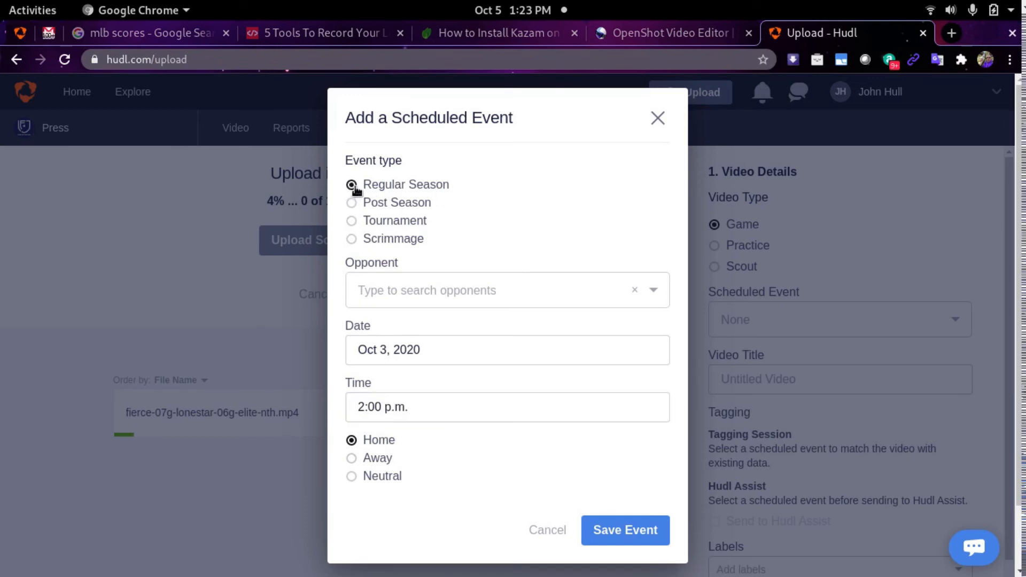
pyautogui.click(476, 289)
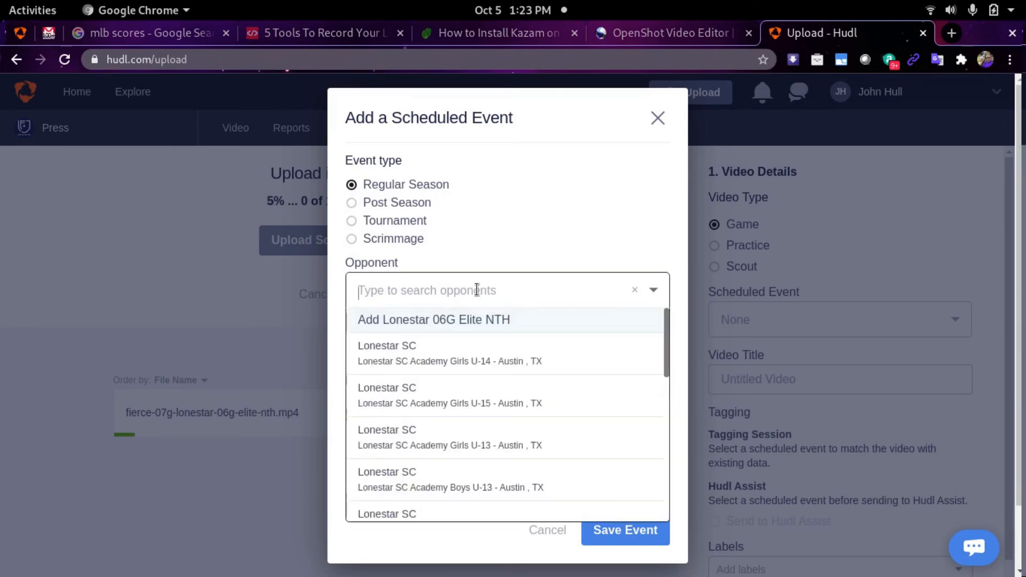
pyautogui.click(478, 318)
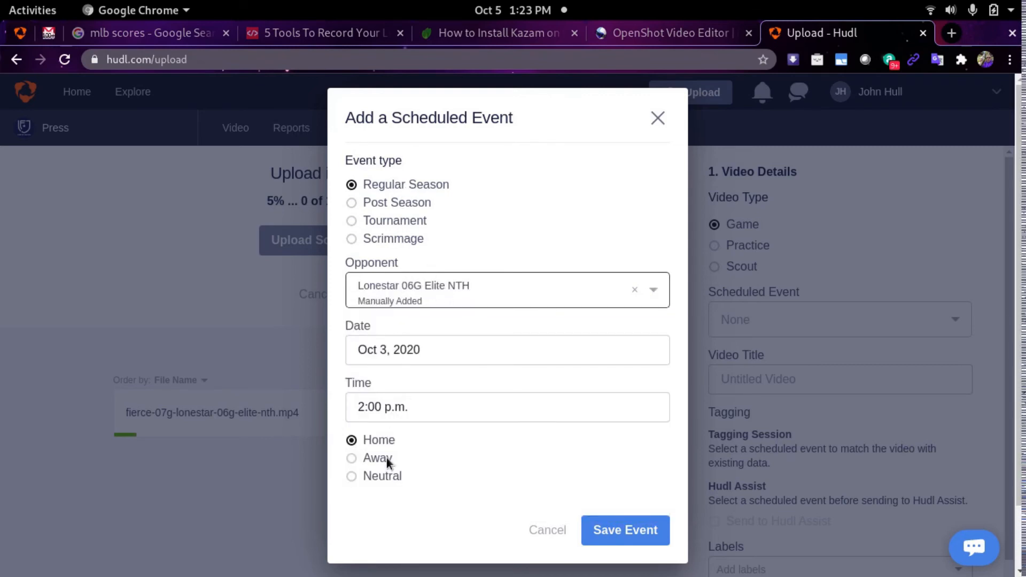
pyautogui.click(632, 533)
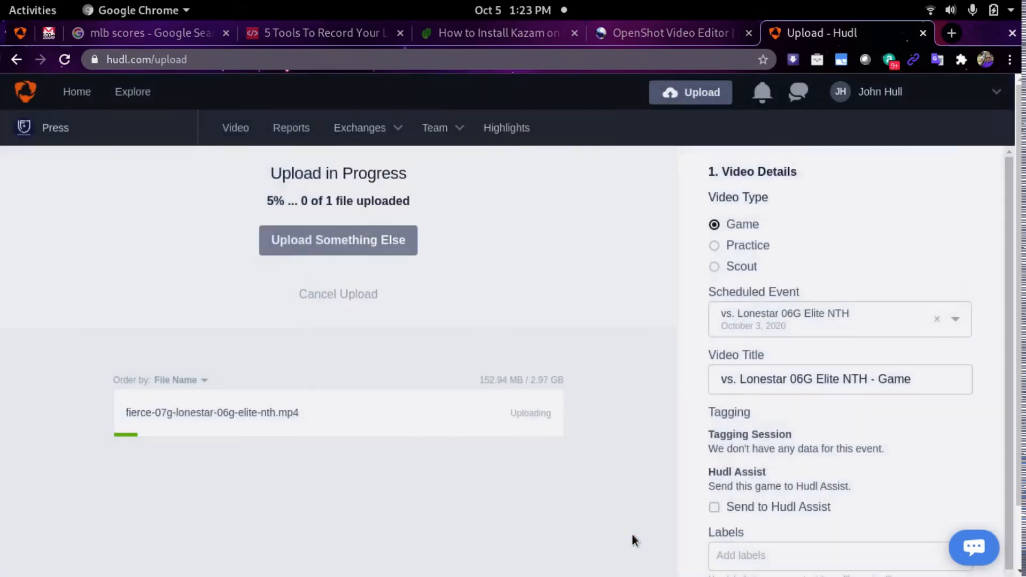
# - Enable sending the game to Hudl Assist, save the video details, and dismiss the breakdown rating request
pyautogui.scroll(-3, 936, 321)
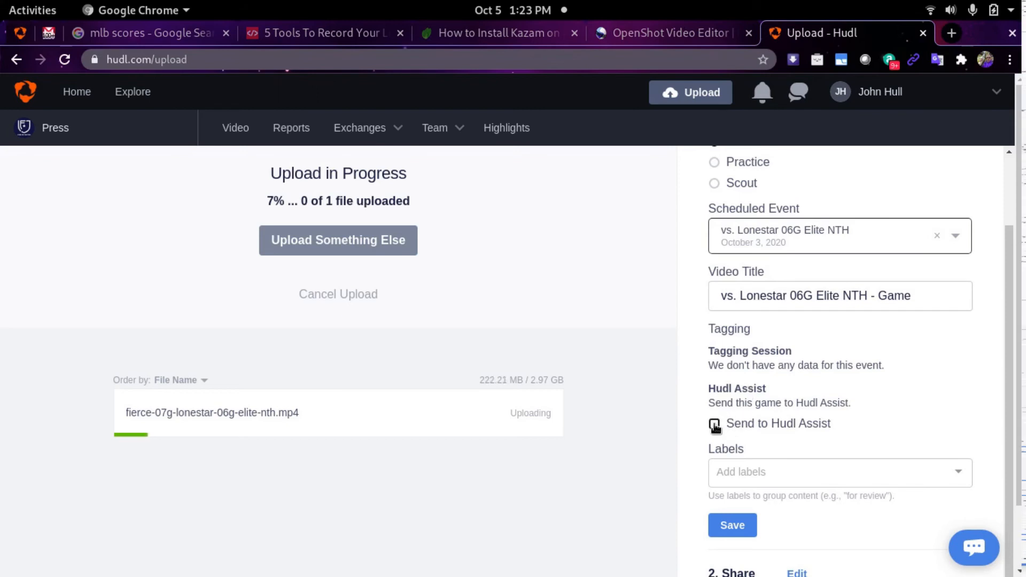
pyautogui.click(715, 425)
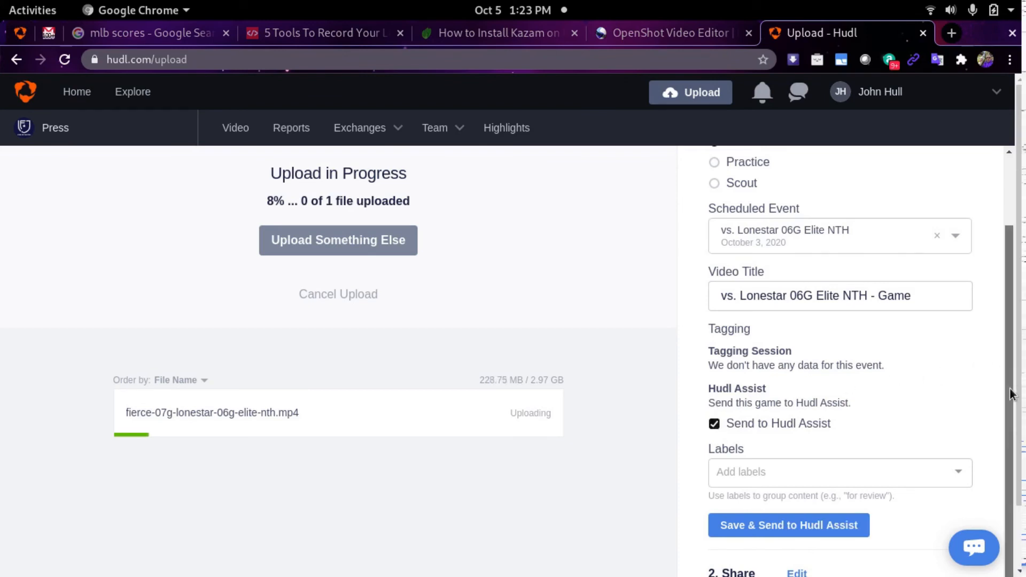
pyautogui.click(789, 527)
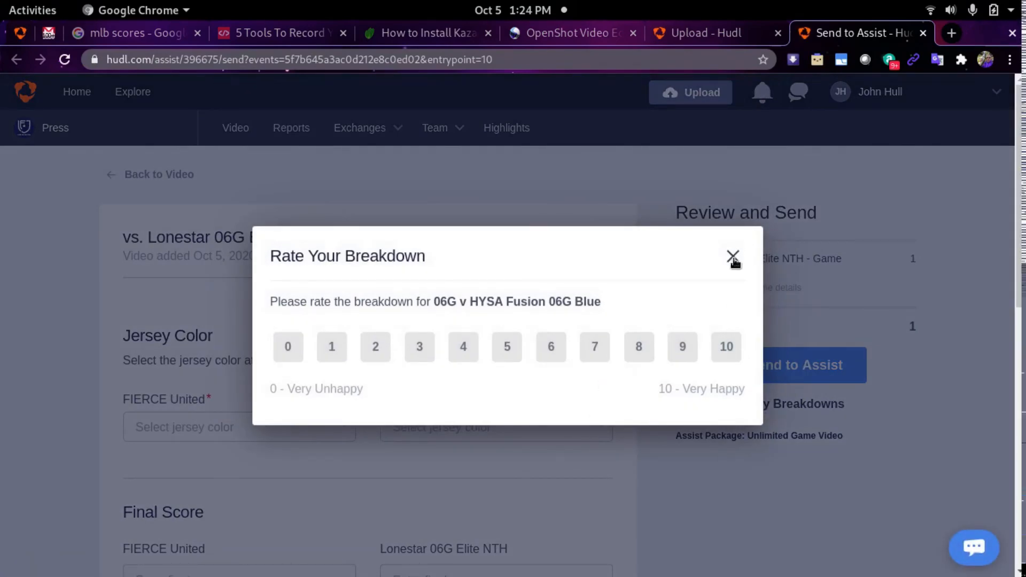
pyautogui.click(733, 257)
# - Set the jersey colors to Blue for FIERCE United and White for Lonestar 06G Elite NTH
pyautogui.scroll(-4, 1016, 211)
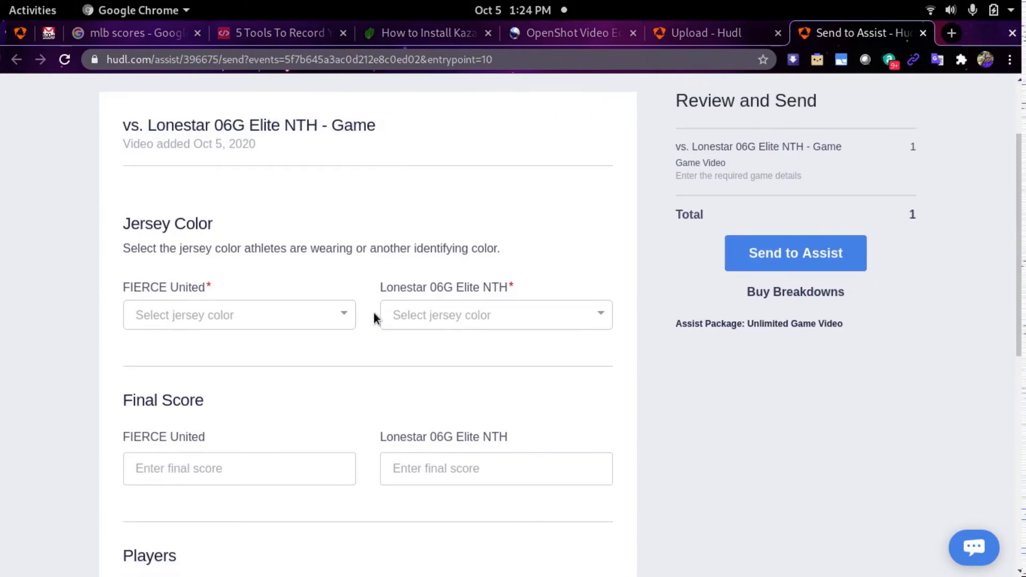
pyautogui.click(344, 316)
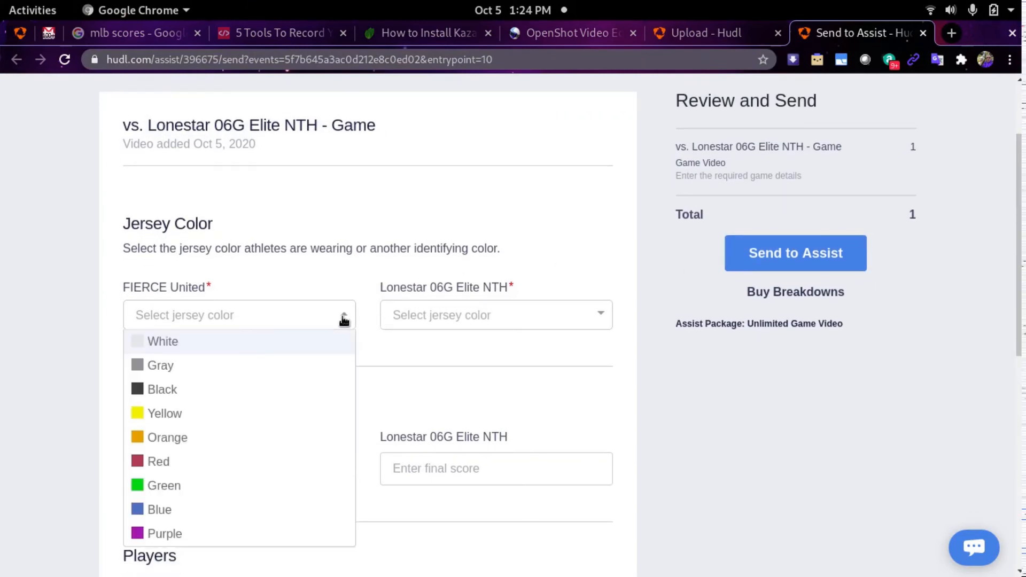
pyautogui.click(186, 515)
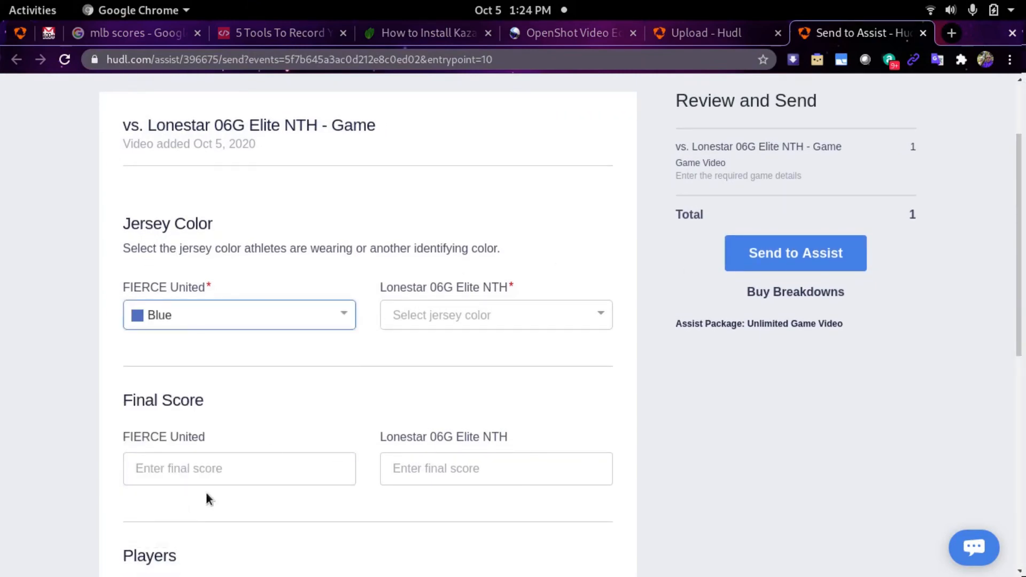
pyautogui.click(603, 315)
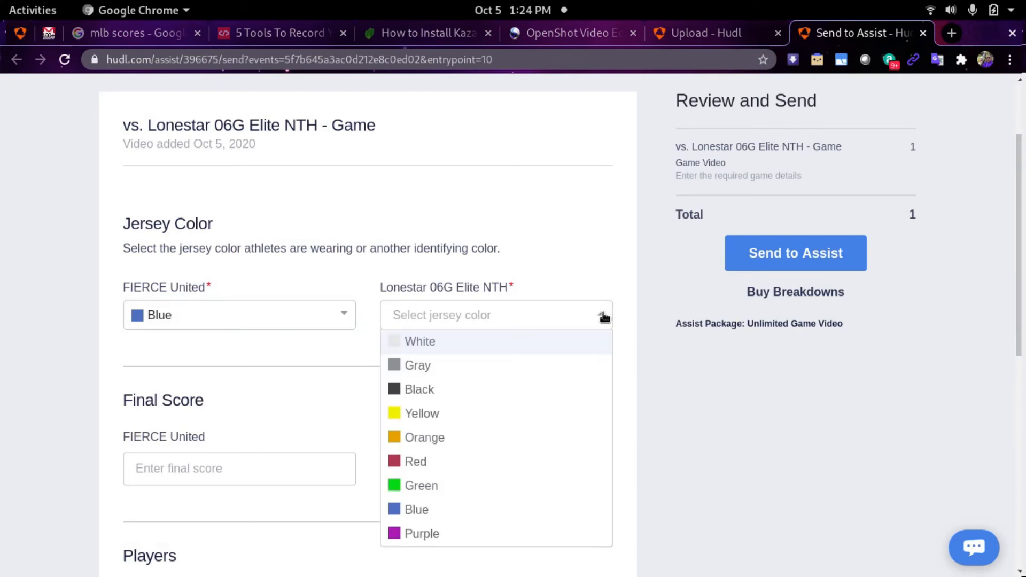
pyautogui.click(505, 344)
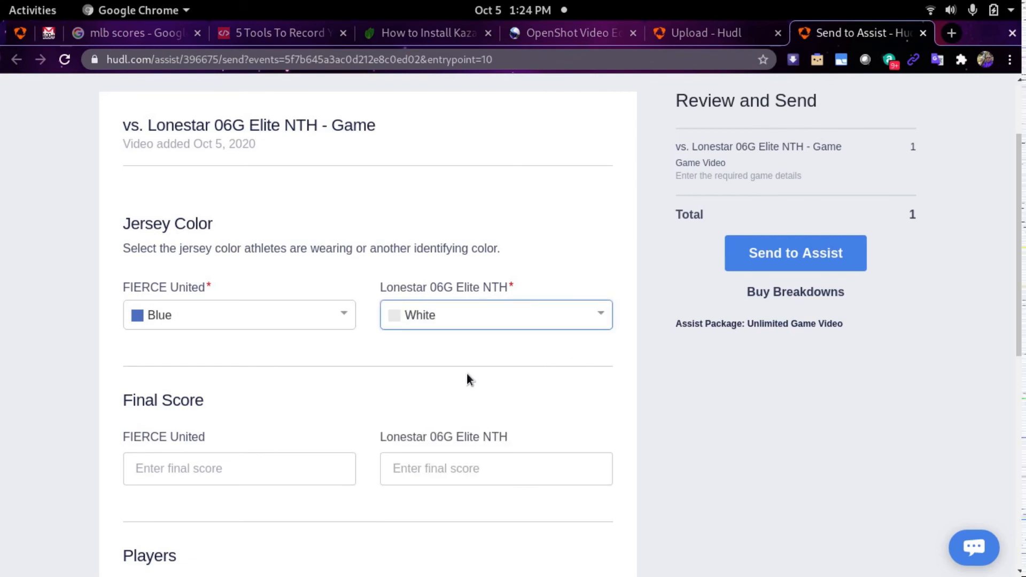
# - Enter the final score as 3 for FIERCE United and 1 for Lonestar 06G Elite NTH
pyautogui.scroll(-3, 467, 377)
pyautogui.click(266, 388)
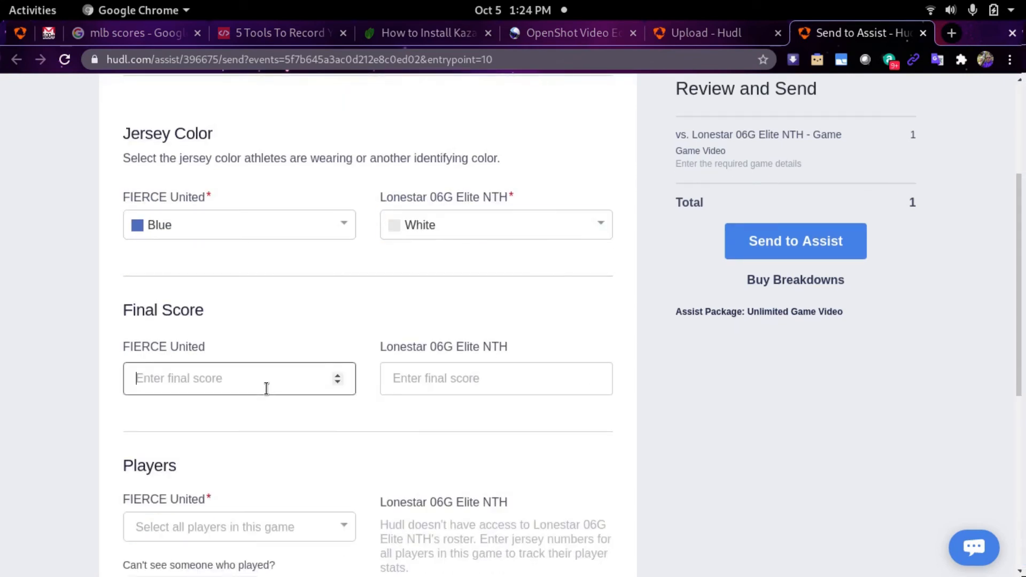
pyautogui.write('3')
pyautogui.click(460, 387)
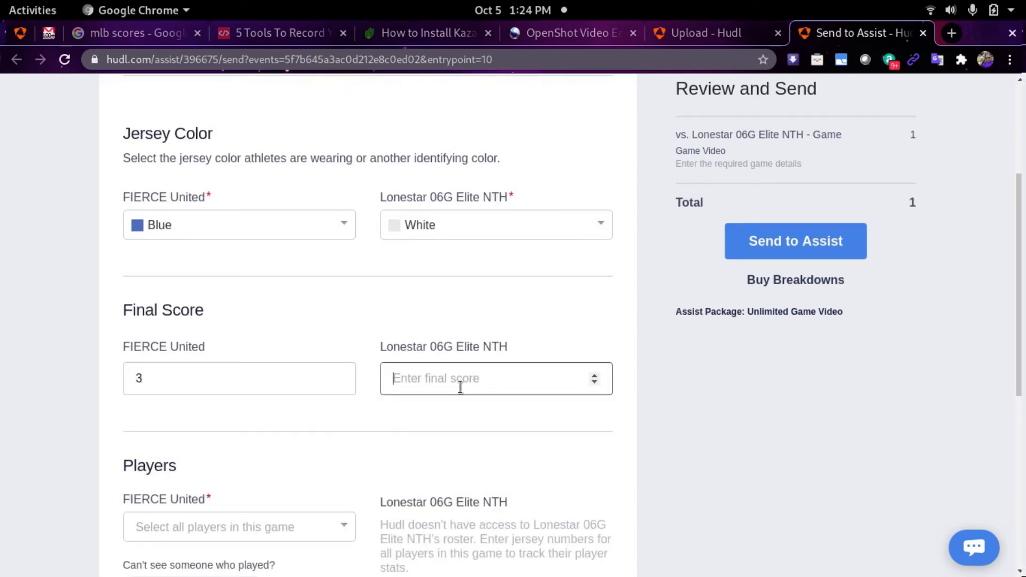
pyautogui.write('1')
pyautogui.scroll(-3, 625, 429)
pyautogui.scroll(1, 625, 423)
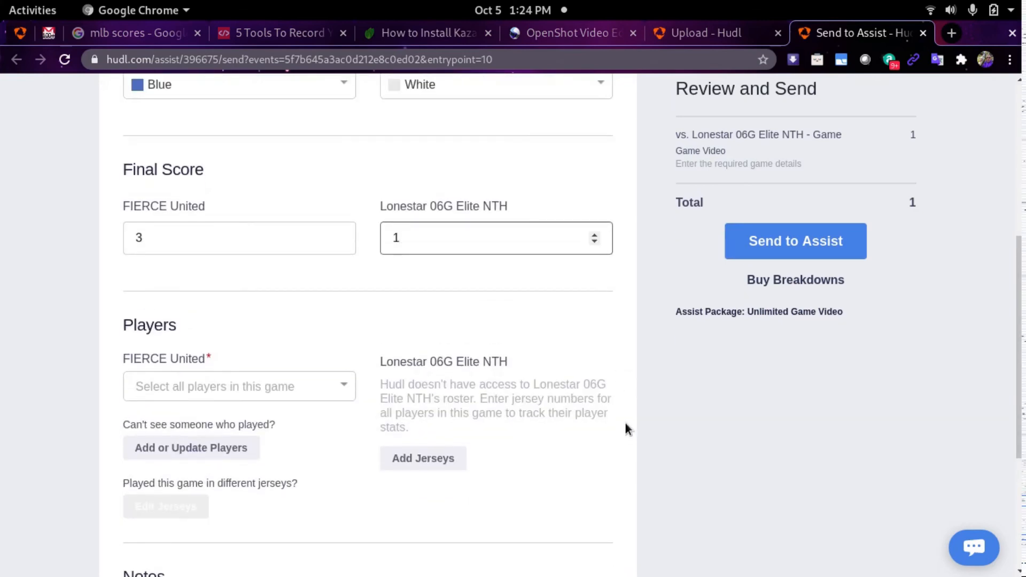
pyautogui.click(649, 335)
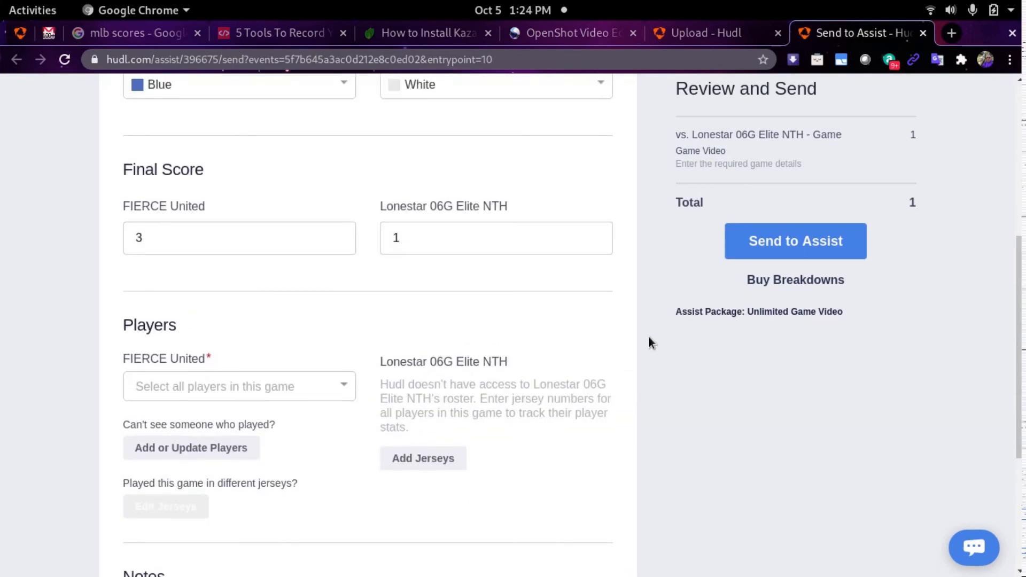
# - Select FIERCE United players #1, first-listed #4, #5, second-listed #7, second-listed #9, first-listed #10 and second-listed #11 as having played
pyautogui.click(344, 388)
pyautogui.scroll(-2, 552, 388)
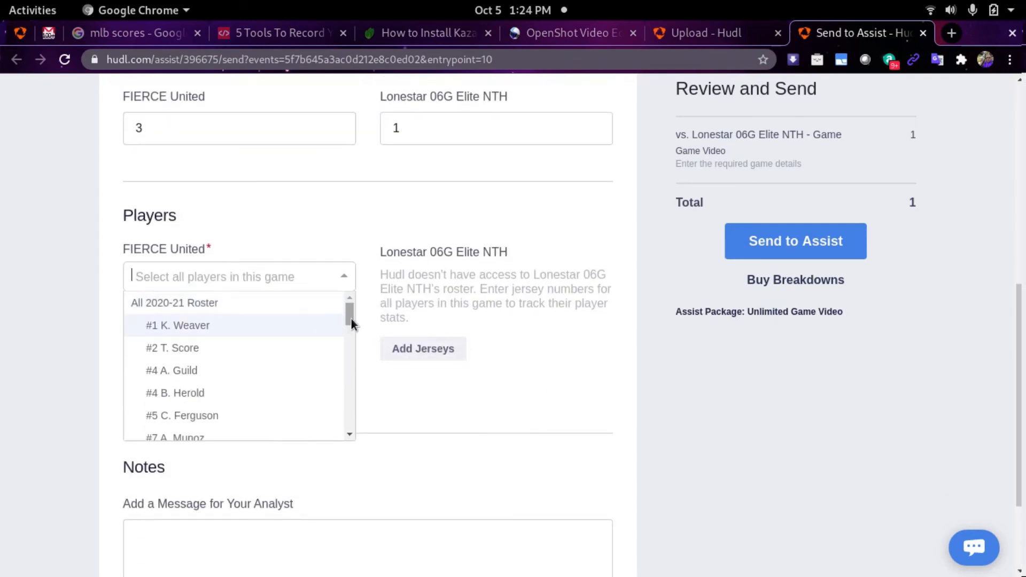
pyautogui.click(197, 328)
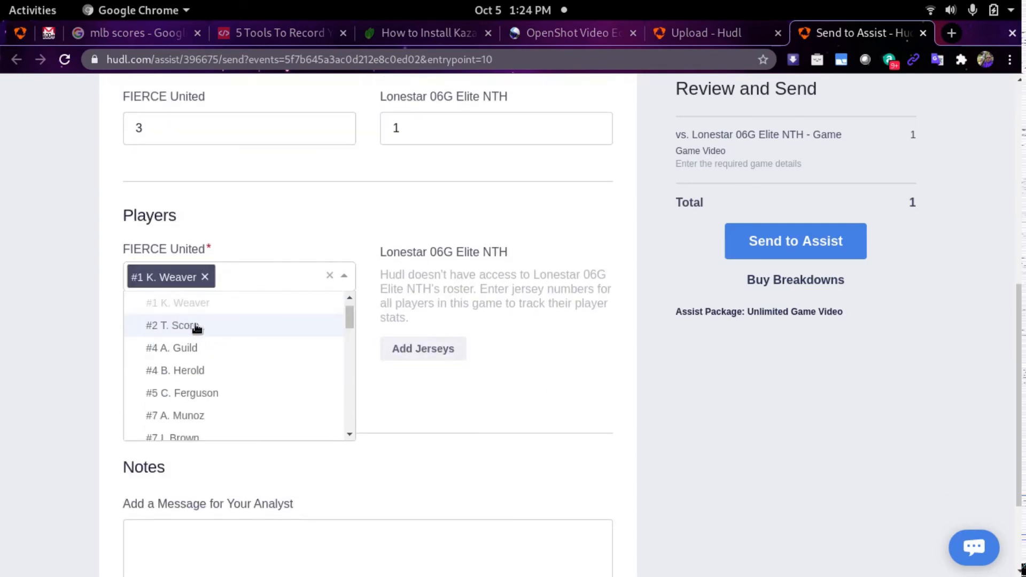
pyautogui.click(202, 348)
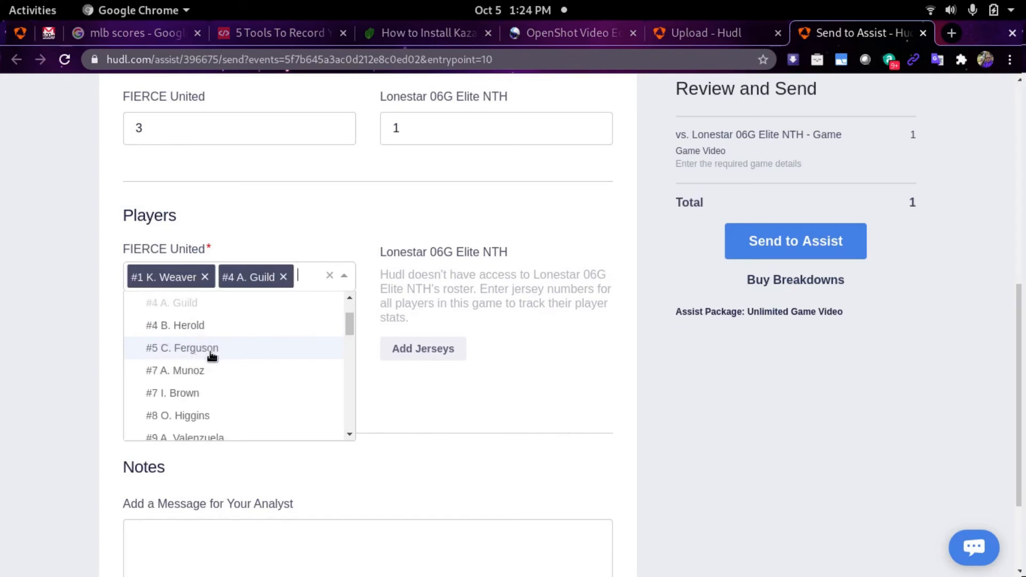
pyautogui.click(210, 355)
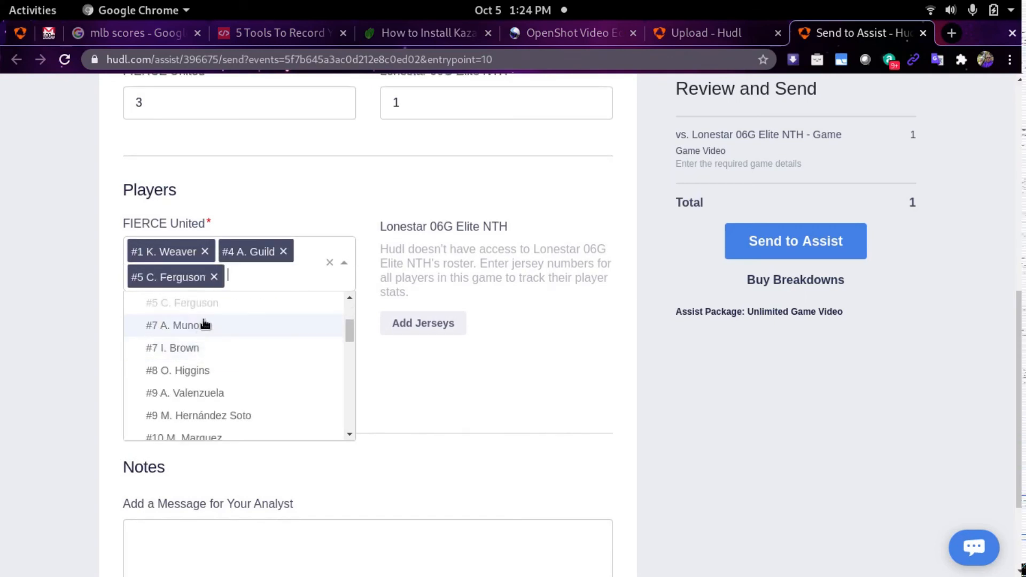
pyautogui.click(202, 348)
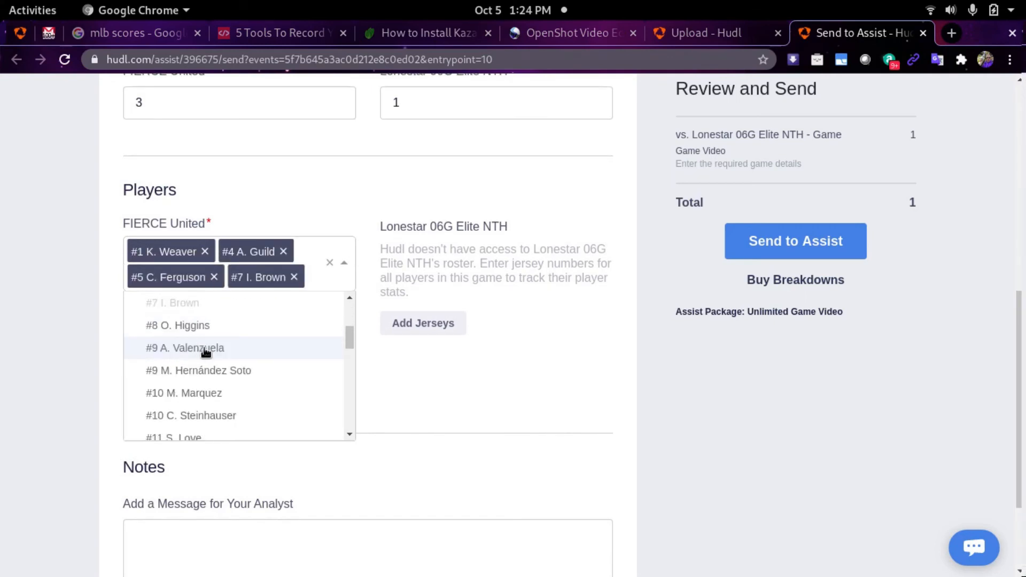
pyautogui.click(248, 372)
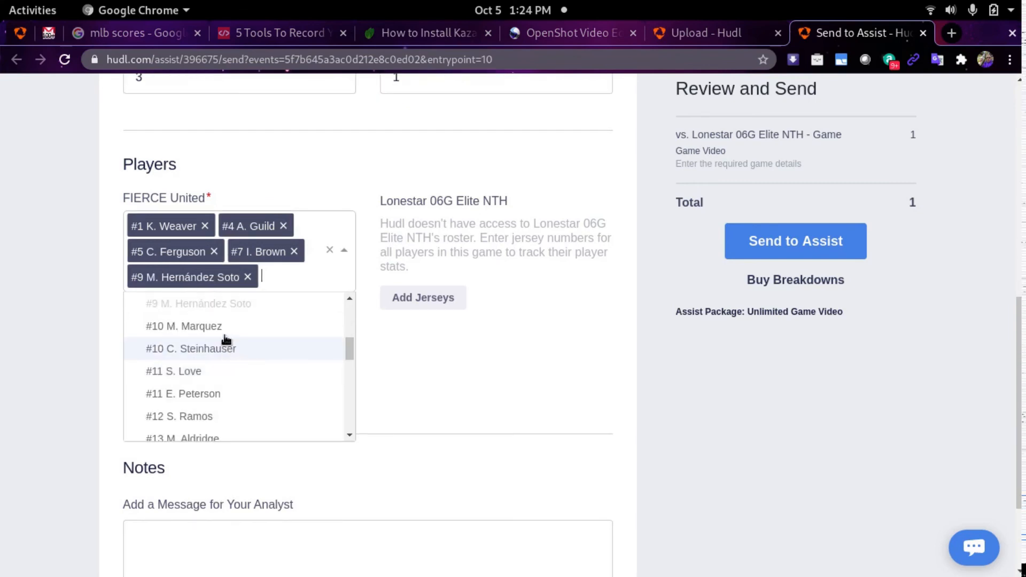
pyautogui.click(228, 330)
pyautogui.click(223, 371)
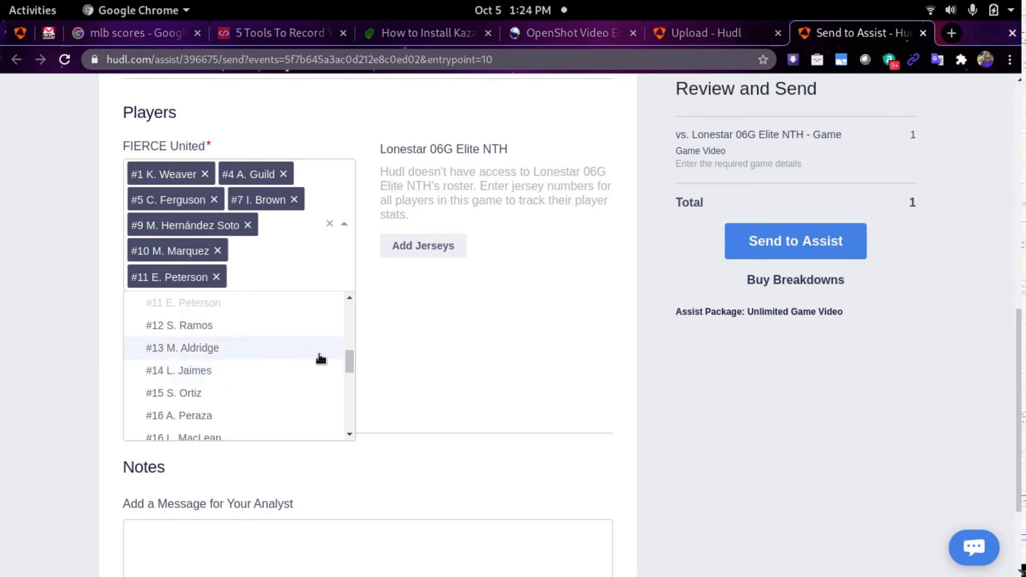
# - Add players #13, #14, #15, second-listed #16 and #19 to the FIERCE United players in this game
pyautogui.moveTo(348, 356); pyautogui.dragTo(351, 356)
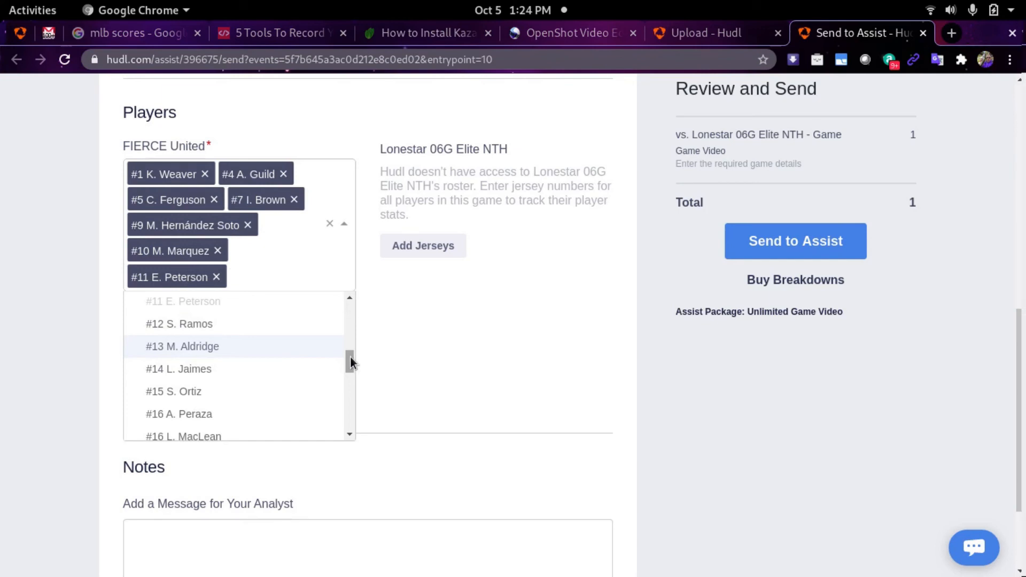
pyautogui.click(231, 348)
pyautogui.click(215, 332)
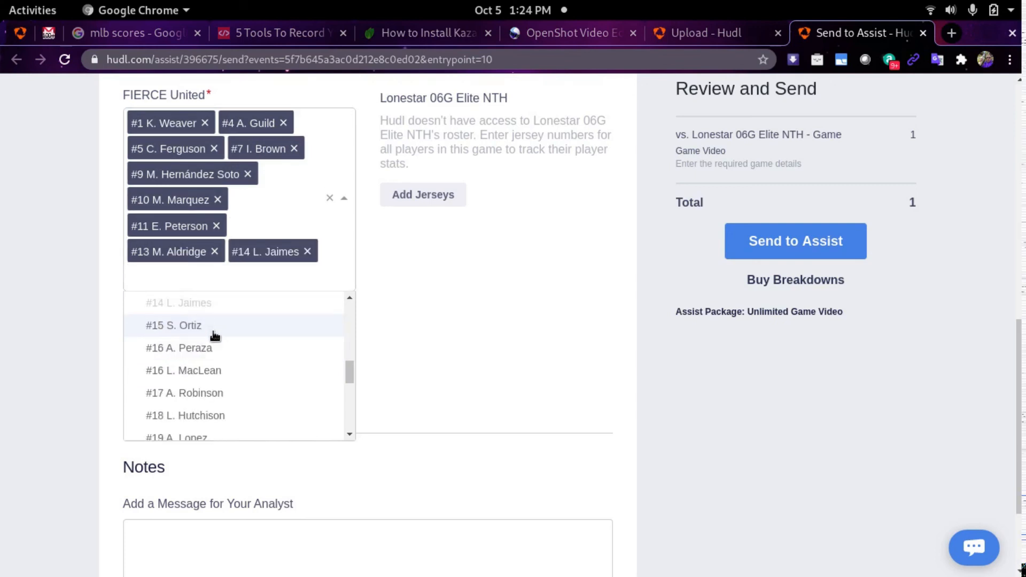
pyautogui.click(214, 330)
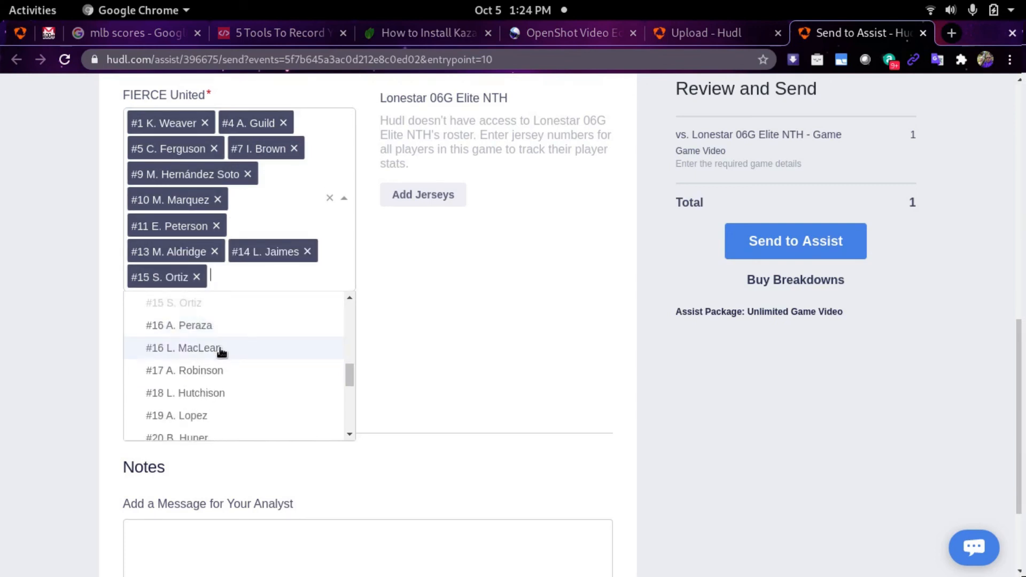
pyautogui.click(222, 350)
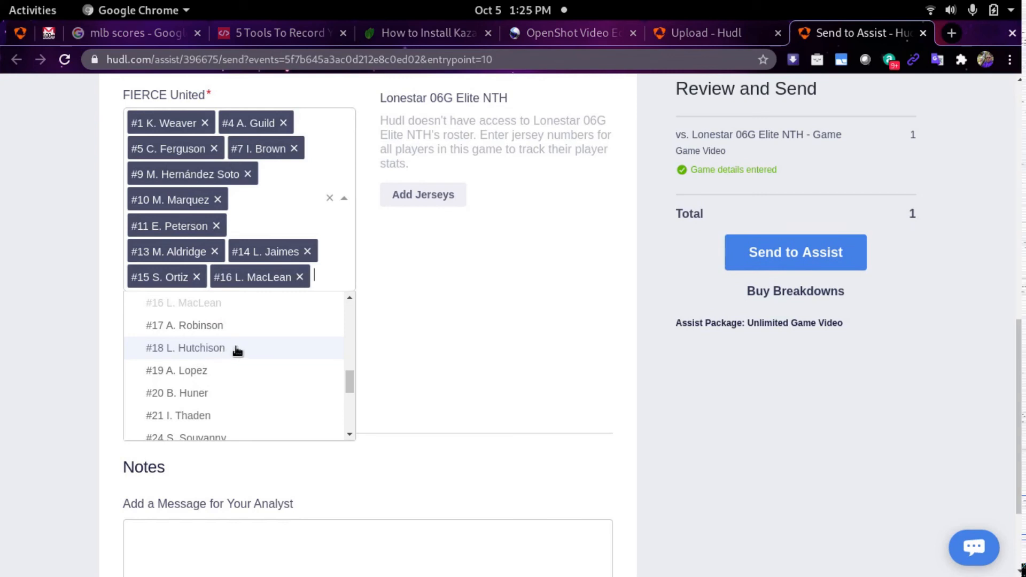
pyautogui.click(229, 373)
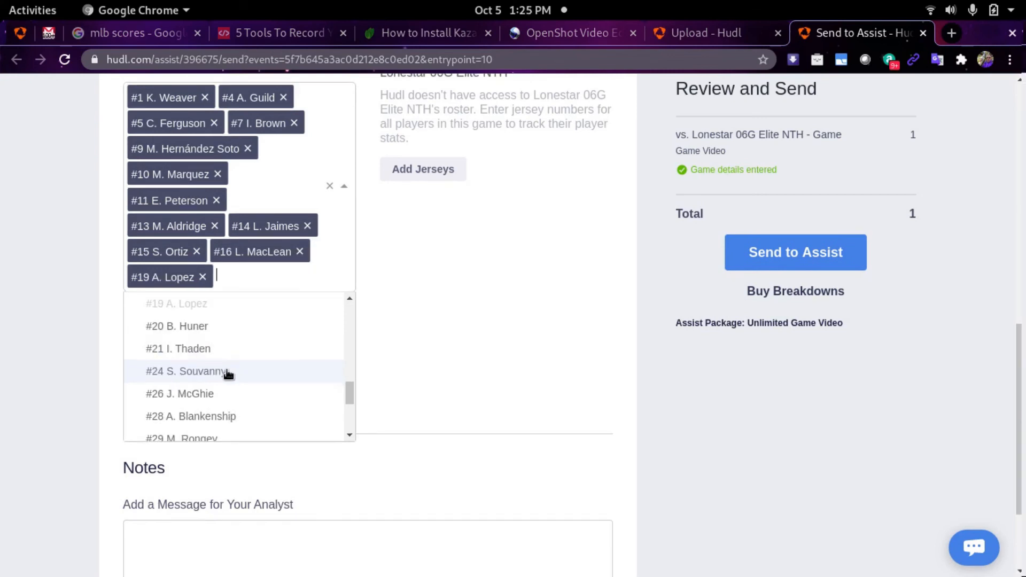
# - Add players #28, #29, #34, #42, #50 and #47 to the FIERCE United players in this game
pyautogui.click(247, 419)
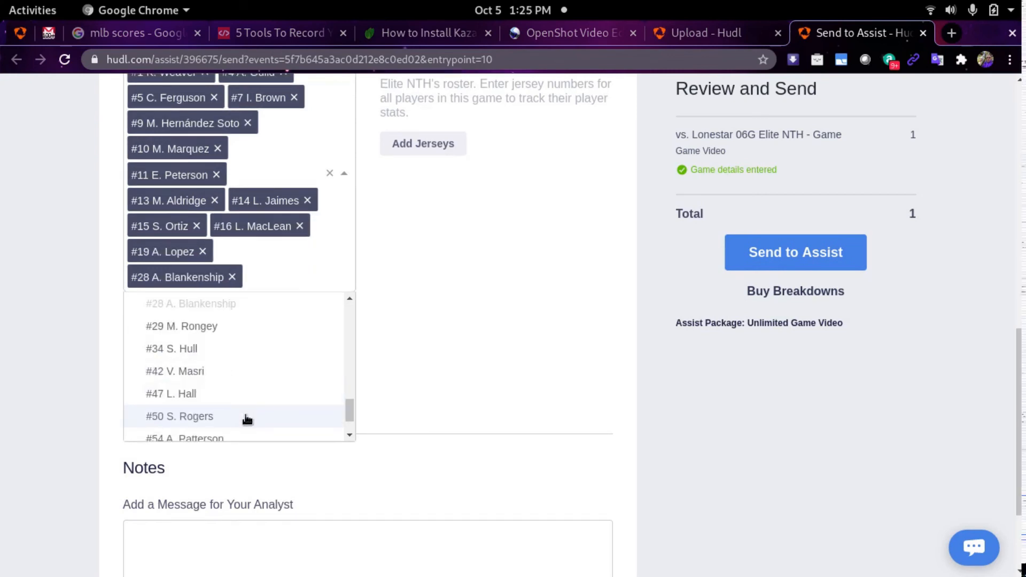
pyautogui.click(235, 328)
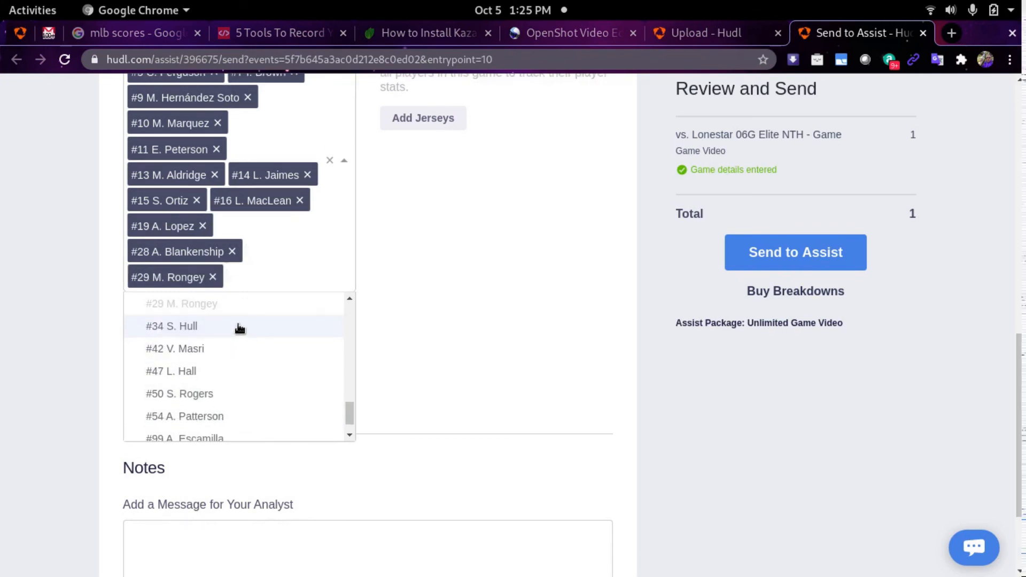
pyautogui.click(233, 327)
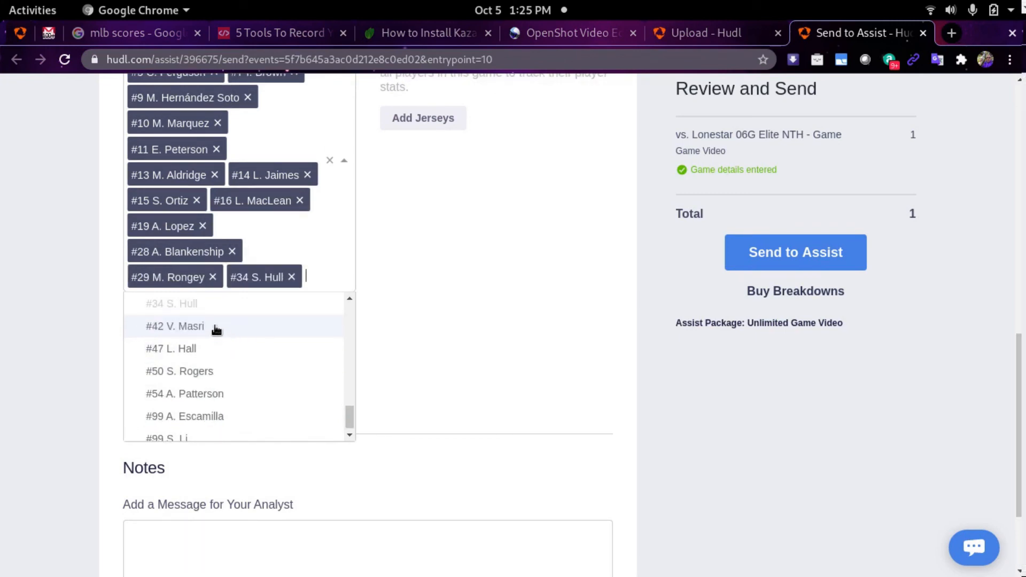
pyautogui.click(216, 328)
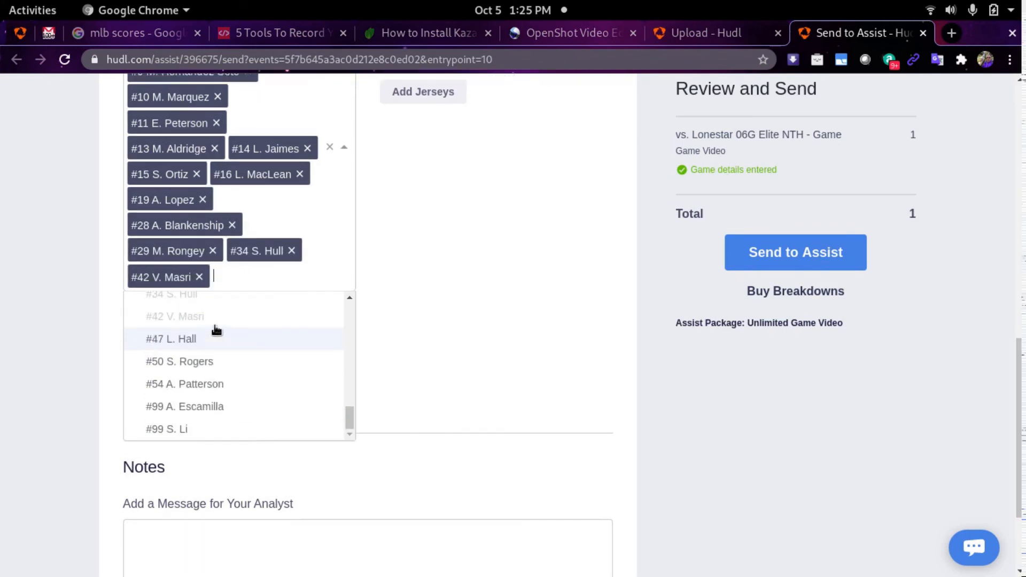
pyautogui.click(211, 363)
pyautogui.click(212, 343)
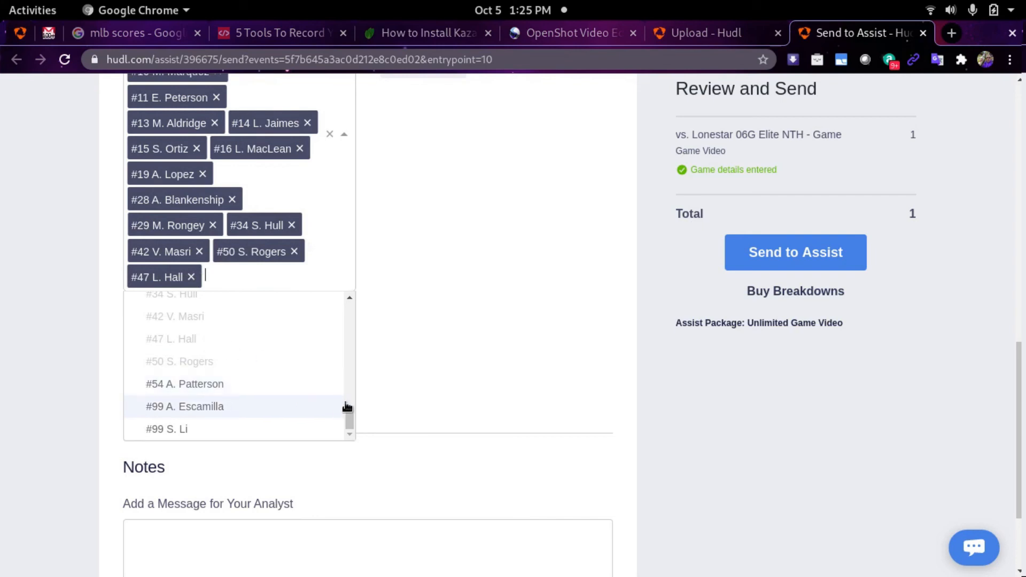
# - Review the selected FIERCE United players against the remaining roster entries
pyautogui.moveTo(353, 416); pyautogui.dragTo(348, 384)
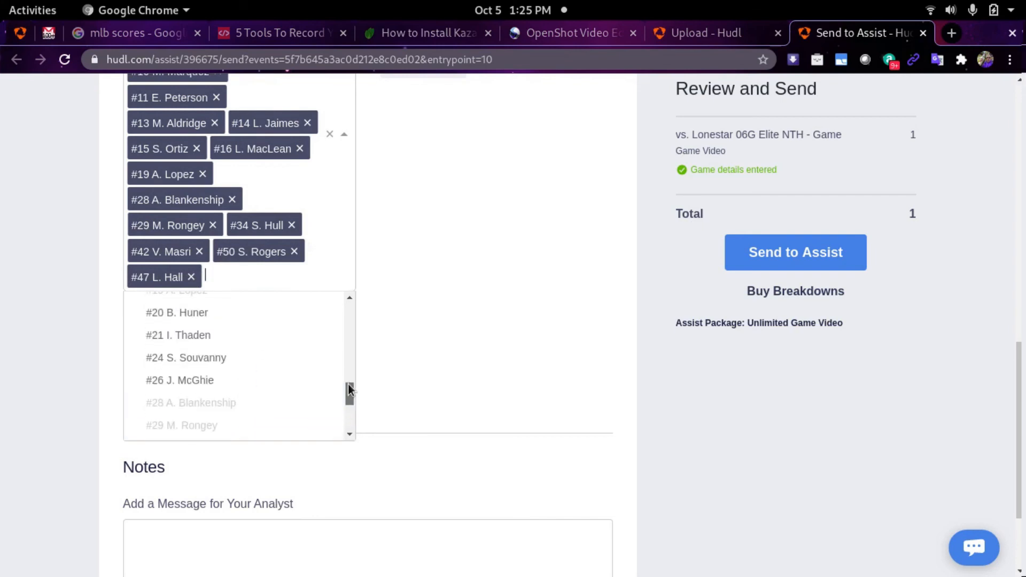
pyautogui.click(348, 137)
pyautogui.click(350, 138)
pyautogui.scroll(-3, 460, 223)
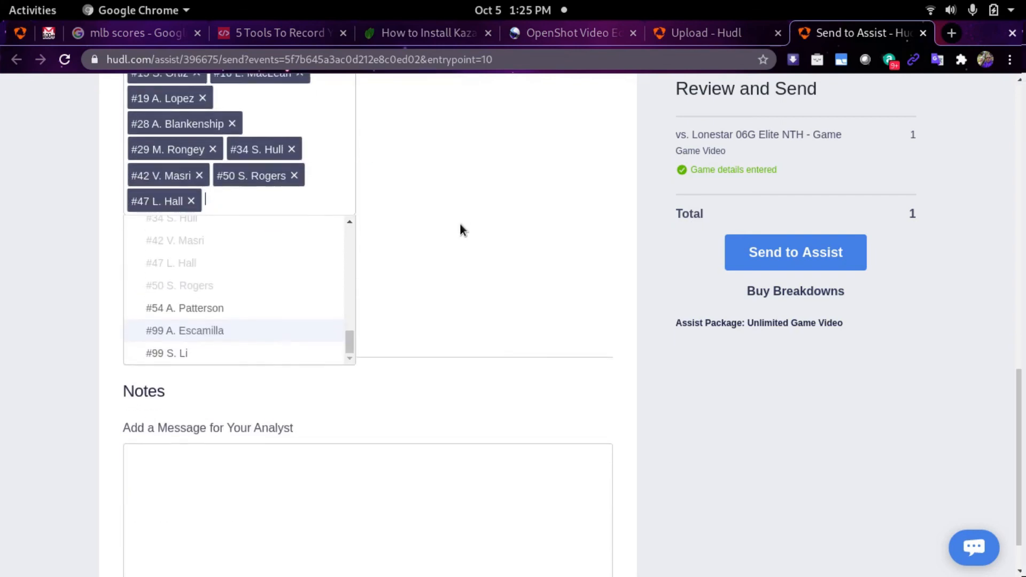
pyautogui.scroll(3, 460, 223)
pyautogui.scroll(10, 459, 223)
pyautogui.scroll(-8, 460, 223)
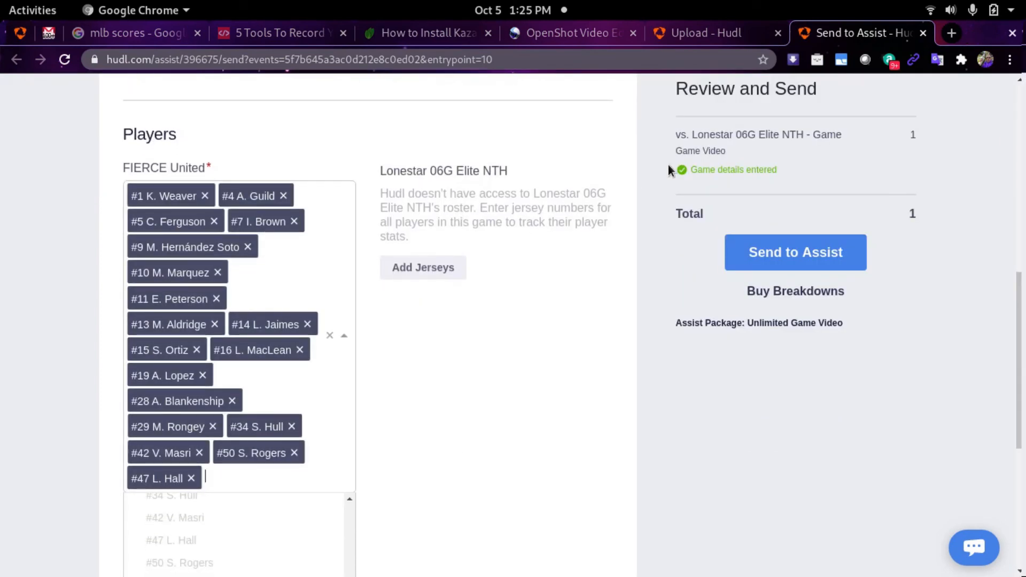
# - Add the analyst note "Didn't get 3rd goal on film. Came near end of 2nd half"
pyautogui.moveTo(1019, 334); pyautogui.dragTo(1020, 442)
pyautogui.click(399, 408)
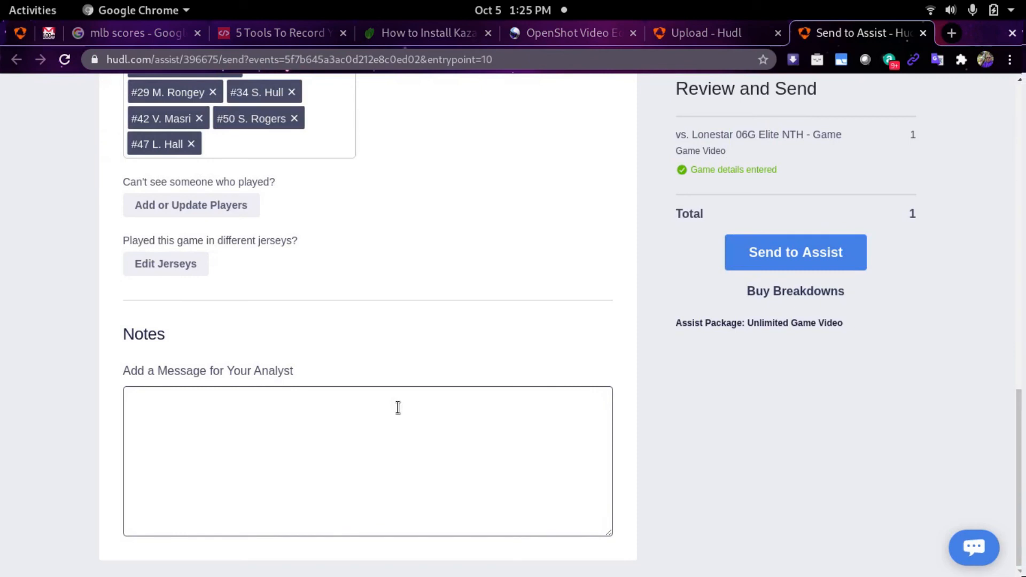
pyautogui.write("Didn't g")
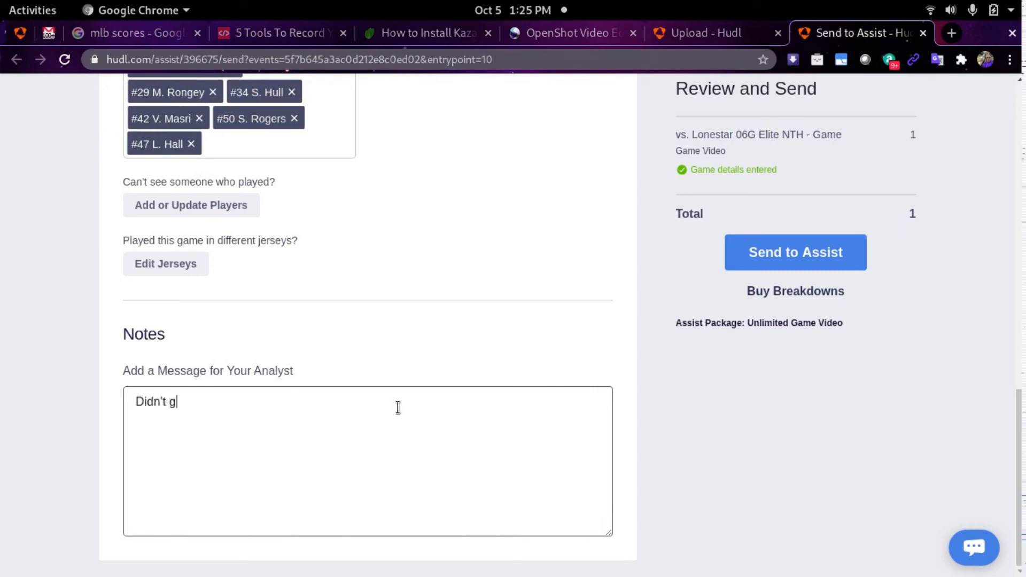
pyautogui.write('et 3rd gi')
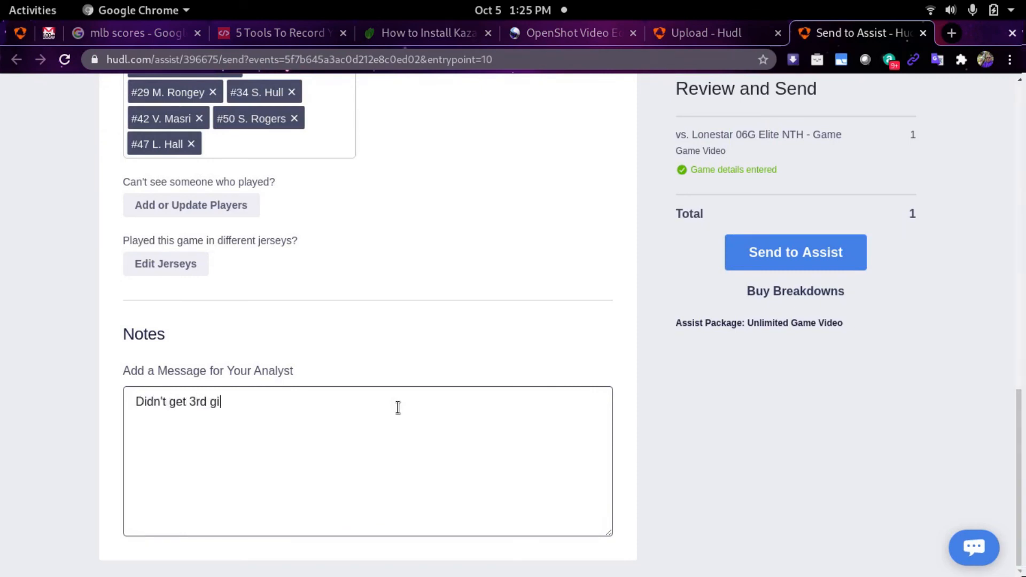
pyautogui.press('BackSpace')
pyautogui.press('BackSpace')
pyautogui.press('BackSpace')
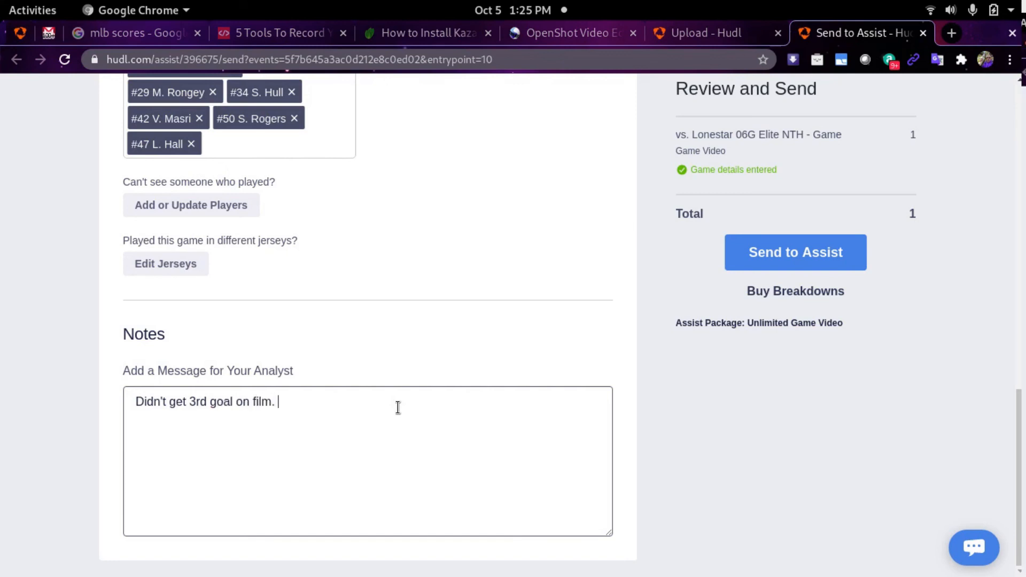
pyautogui.write('near end')
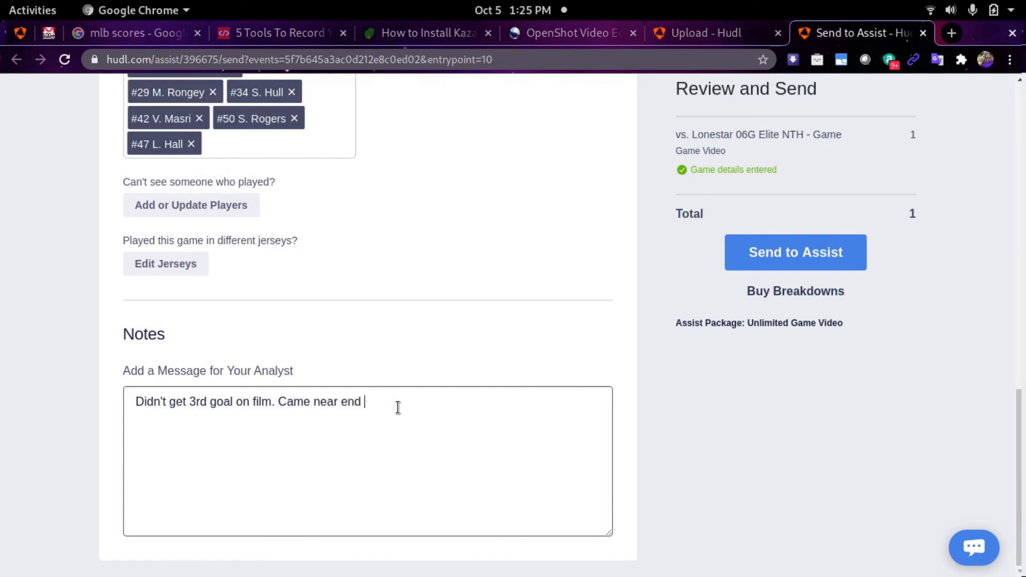
pyautogui.write(' of 2nd half')
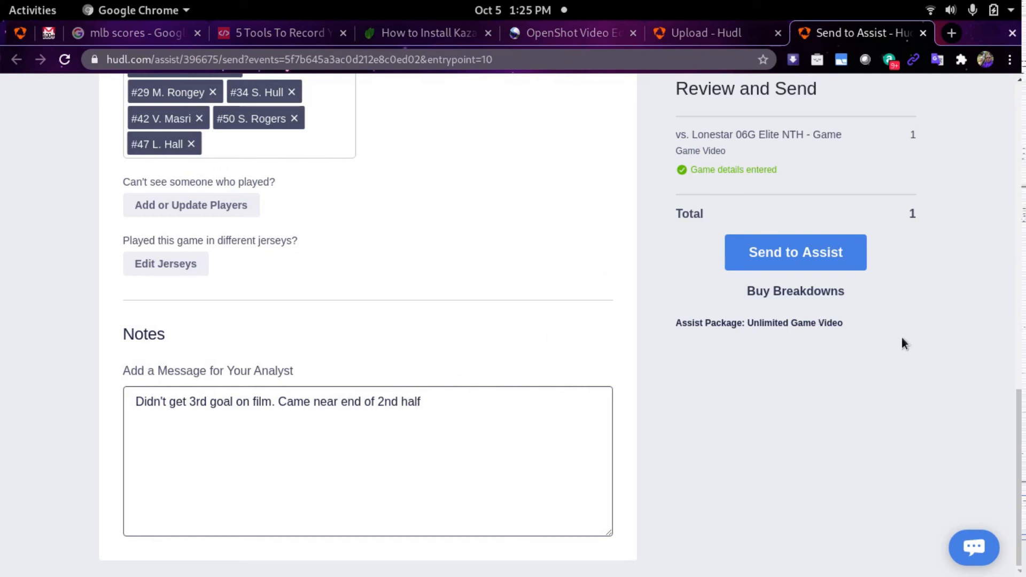
# - Submit the Lonestar 06G Elite NTH game to Hudl Assist and return to the video's upload progress page
pyautogui.moveTo(1019, 401); pyautogui.dragTo(1019, 317)
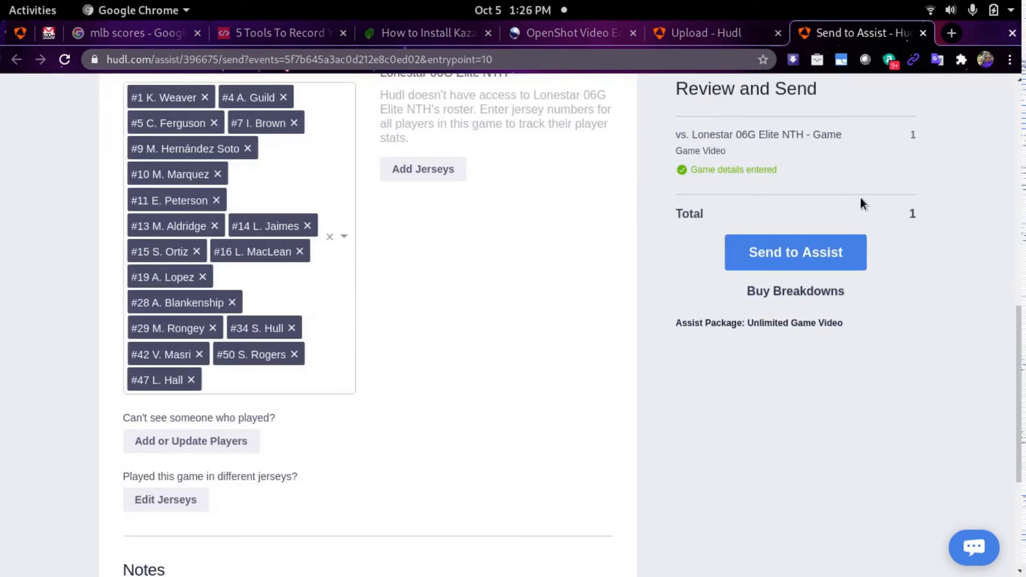
pyautogui.click(813, 252)
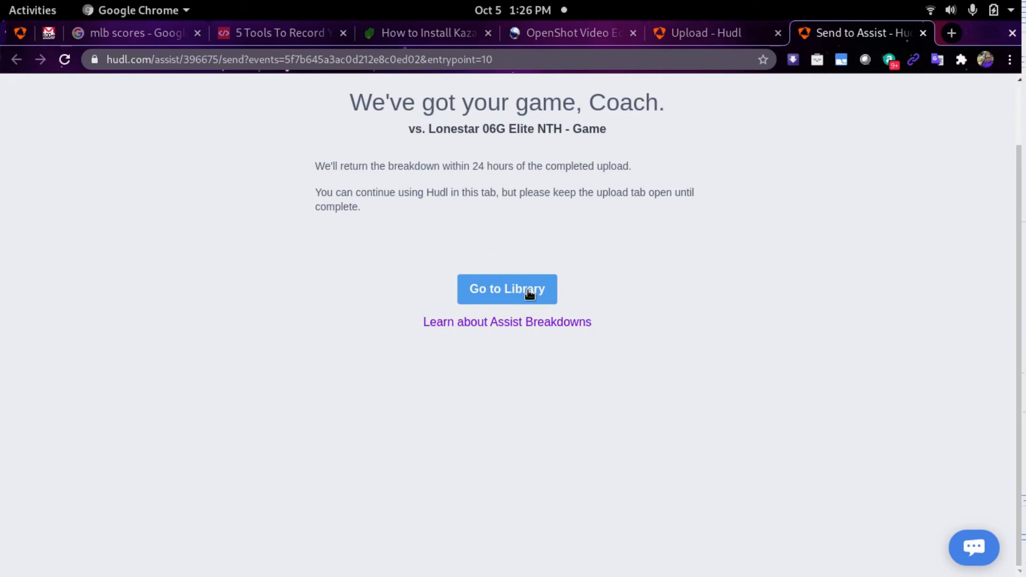
pyautogui.click(723, 38)
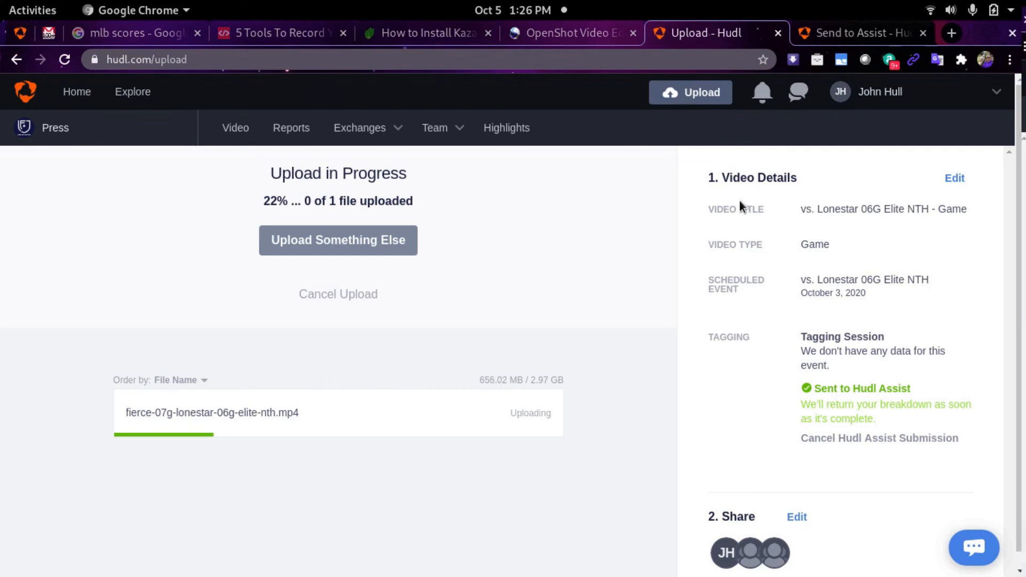
pyautogui.hotkey('alt', 'Tab')
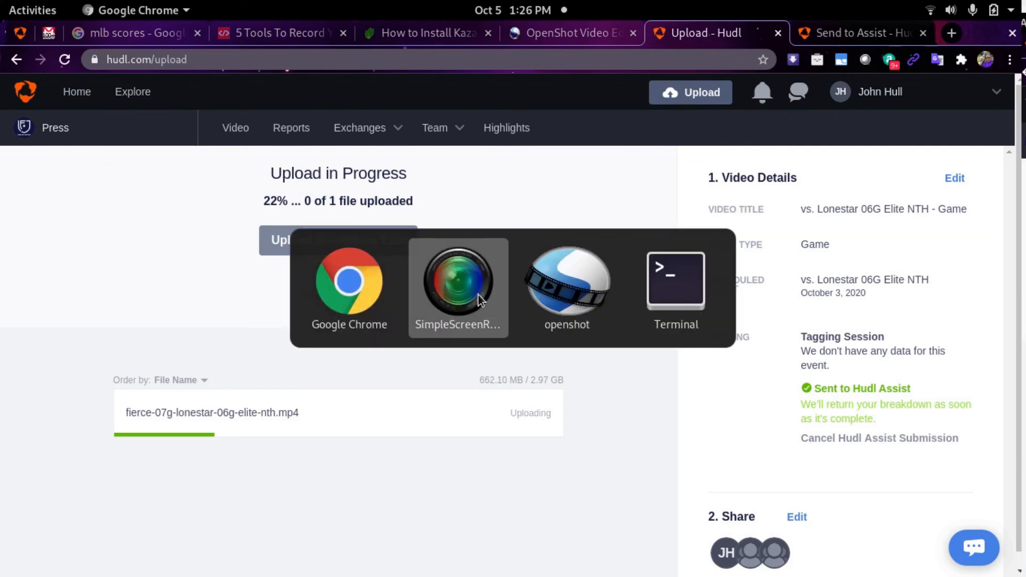